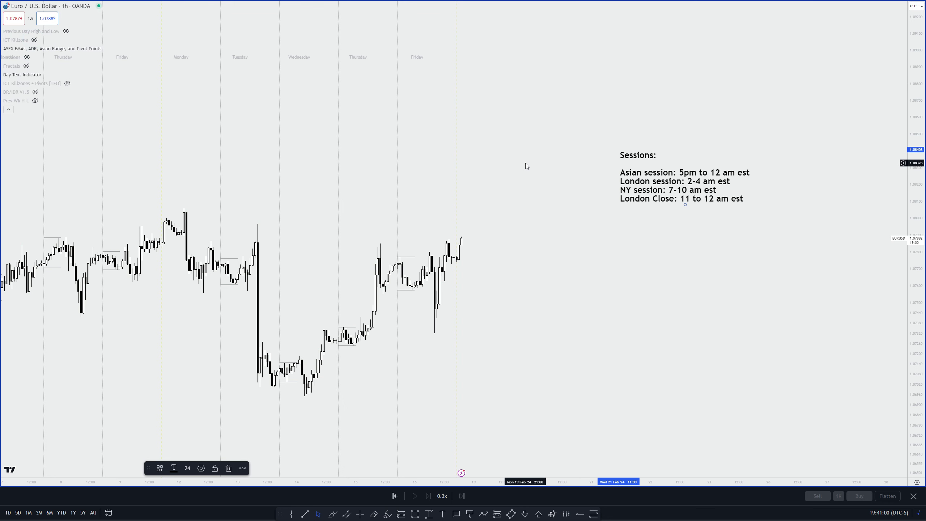
Step: Deselect the finished Sessions note and nudge the EUR/USD 1h chart view slightly
{"action": "left_click_drag", "start_coordinate": [446, 217], "coordinate": [452, 211]}
Step: Collapse the indicator list and shift the chart view upward
{"action": "left_click", "coordinate": [8, 110]}
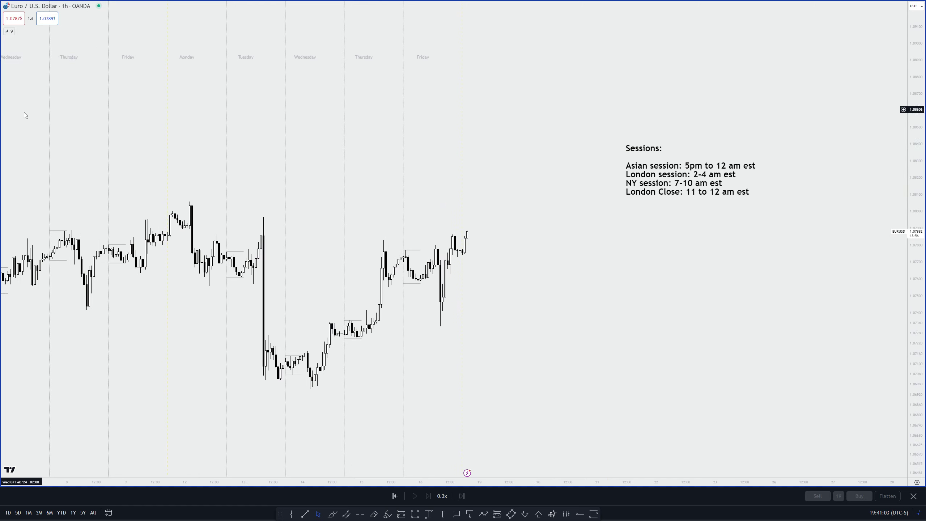
{"action": "scroll", "coordinate": [218, 176], "scroll_direction": "up", "scroll_amount": 2}
{"action": "left_click_drag", "start_coordinate": [219, 177], "coordinate": [229, 144]}
Step: Select the Sessions note and bring up its context menu
{"action": "left_click", "coordinate": [616, 150]}
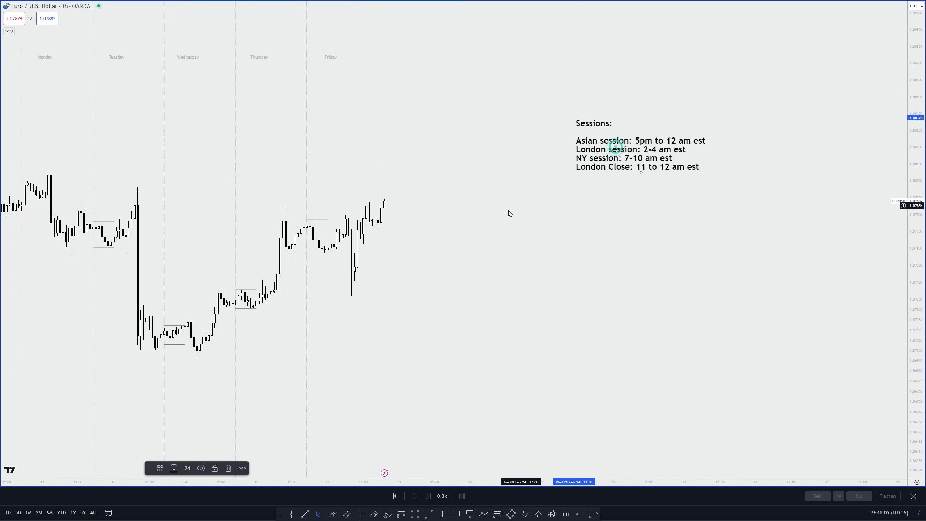
{"action": "scroll", "coordinate": [513, 226], "scroll_direction": "down", "scroll_amount": 1}
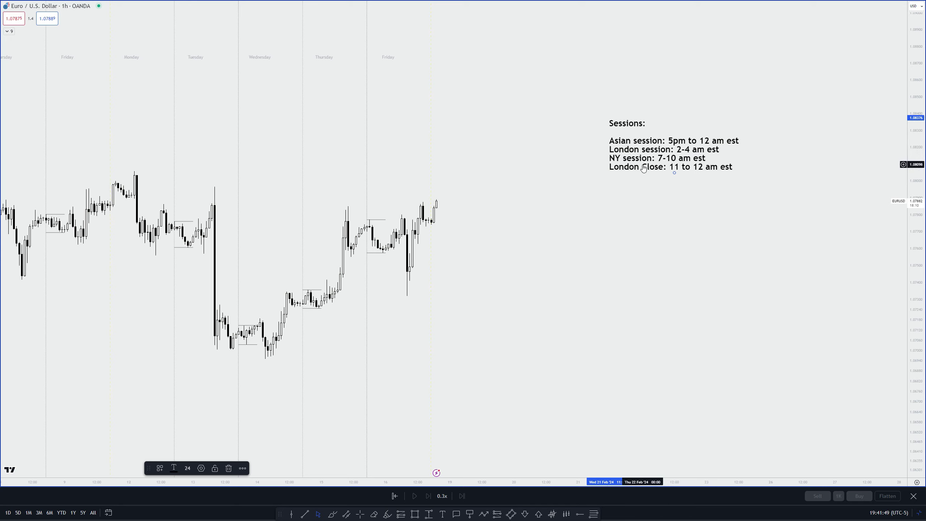
{"action": "right_click", "coordinate": [710, 173]}
Step: Edit the Sessions note's London Close line to read '11am to 12 pm est' and confirm
{"action": "left_click", "coordinate": [728, 332]}
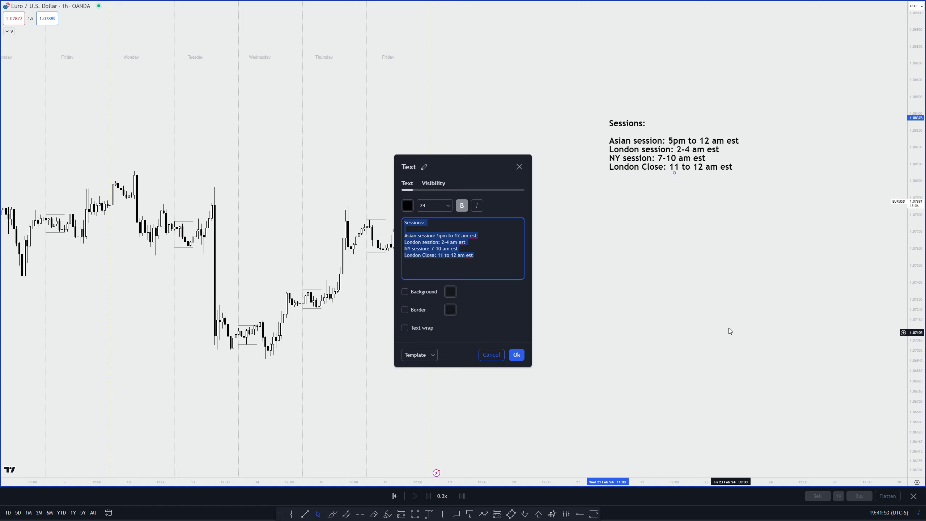
{"action": "left_click", "coordinate": [450, 261]}
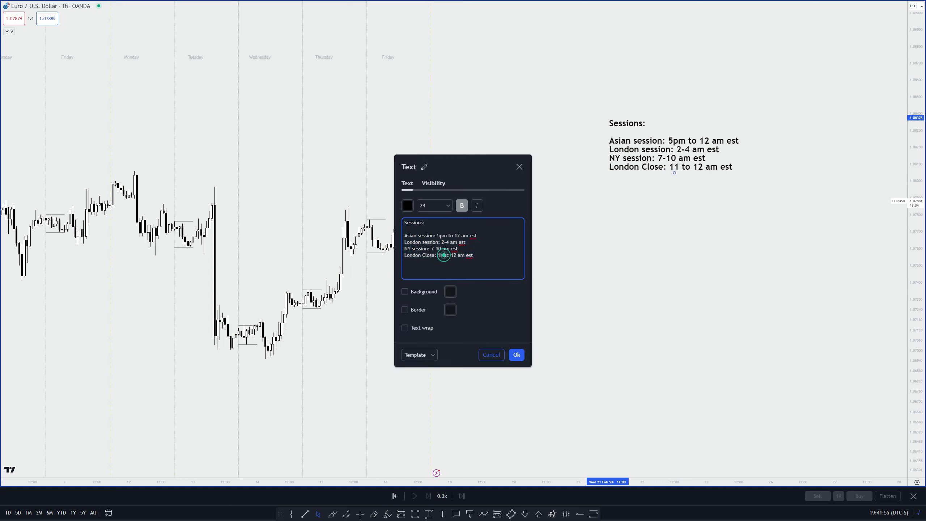
{"action": "type", "text": "am"}
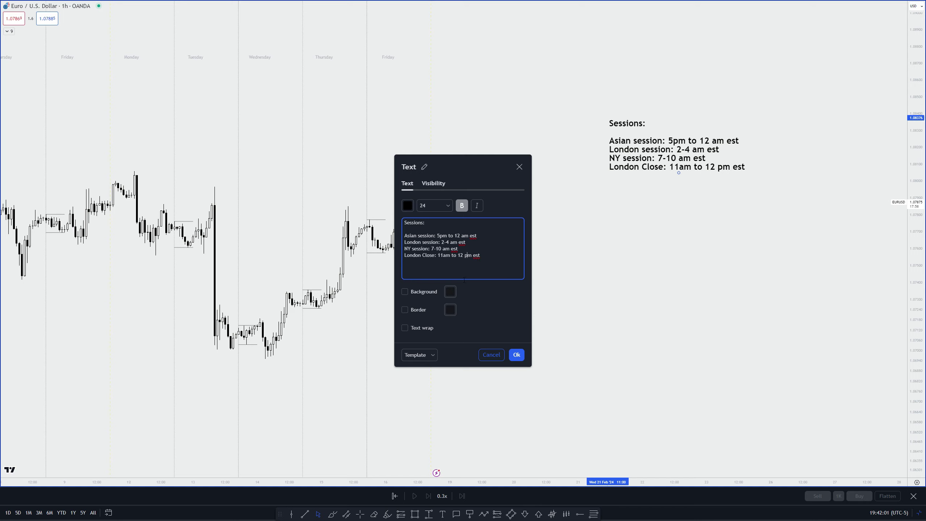
{"action": "left_click", "coordinate": [521, 355]}
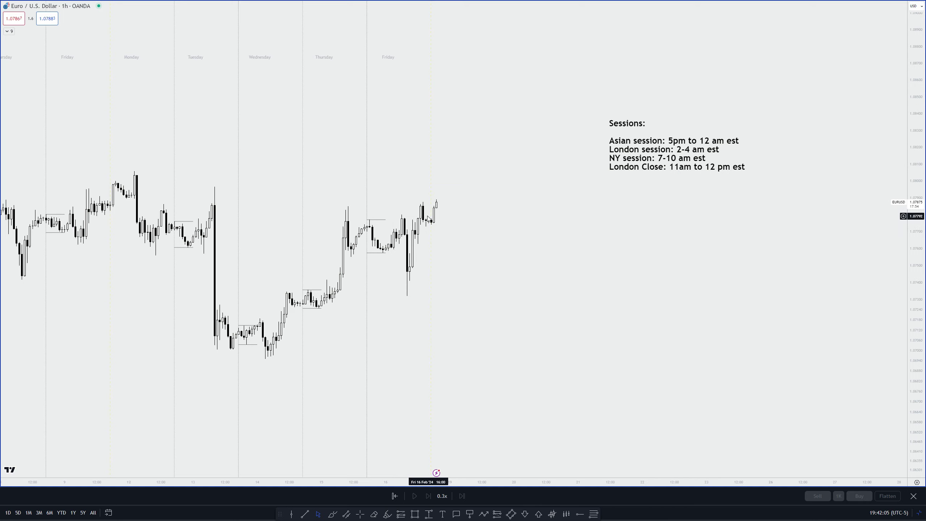
{"action": "left_click_drag", "start_coordinate": [651, 174], "coordinate": [651, 161]}
Step: Make the Previous Day High and Low lines visible, then pick the Brush tool
{"action": "left_click_drag", "start_coordinate": [620, 192], "coordinate": [630, 183]}
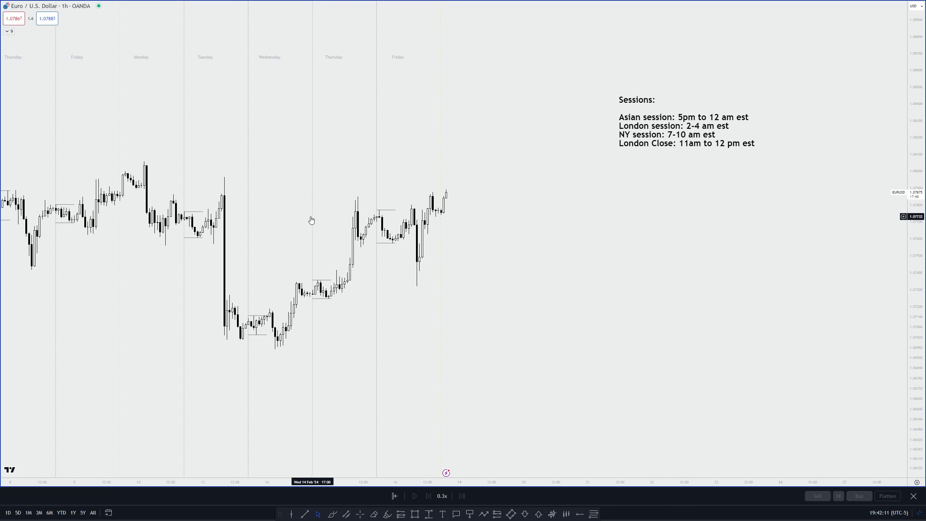
{"action": "left_click", "coordinate": [8, 31]}
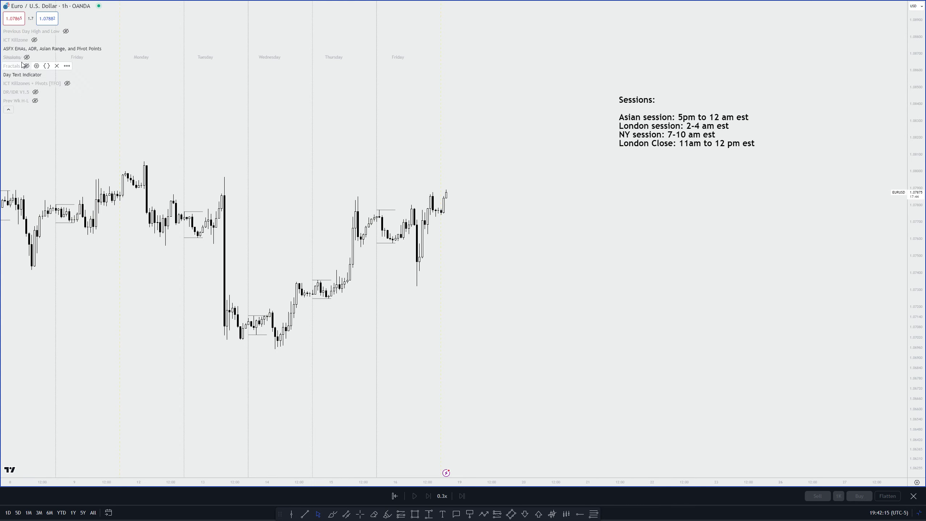
{"action": "left_click", "coordinate": [65, 31]}
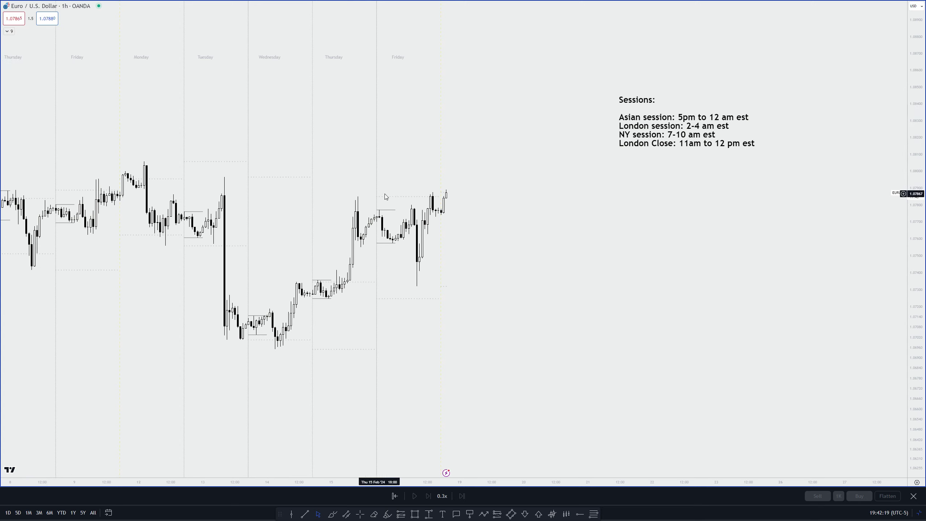
{"action": "left_click", "coordinate": [587, 190]}
{"action": "scroll", "coordinate": [587, 190], "scroll_direction": "up", "scroll_amount": 1}
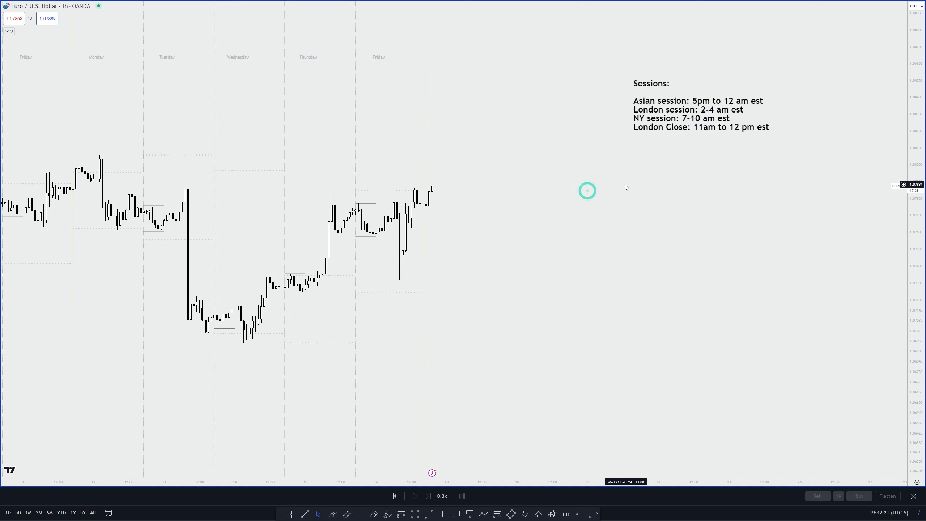
{"action": "left_click", "coordinate": [332, 514]}
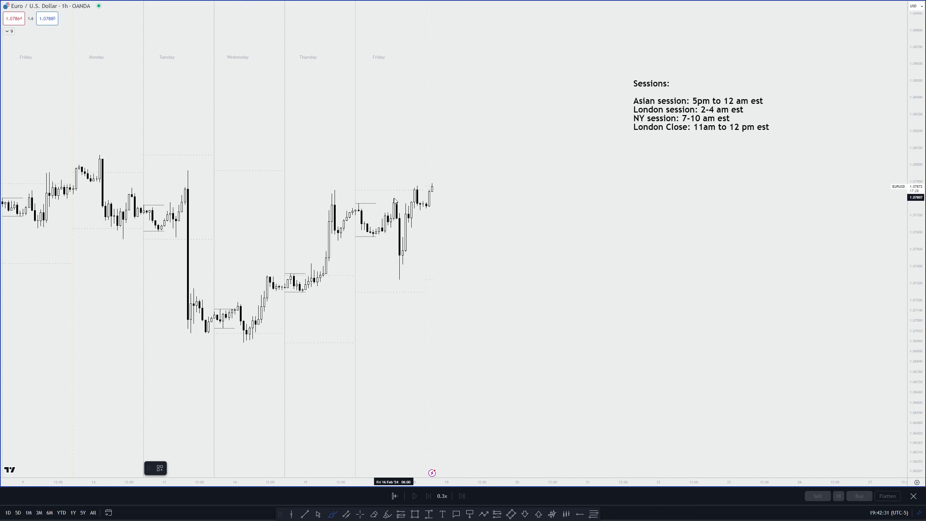
Step: Make ICT Killzone visible, review its Style and Inputs settings, and confirm with Ok
{"action": "left_click", "coordinate": [9, 31]}
{"action": "left_click", "coordinate": [35, 40]}
{"action": "left_click", "coordinate": [45, 40]}
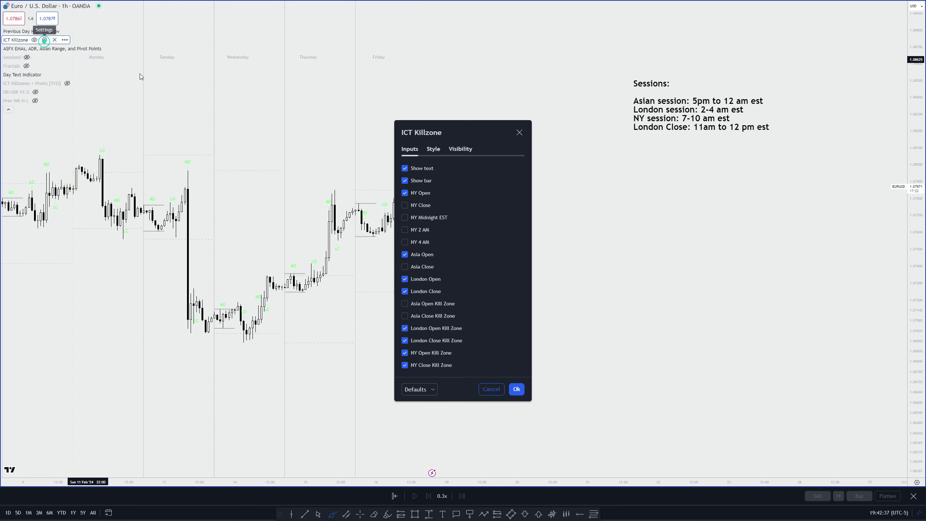
{"action": "left_click", "coordinate": [431, 152]}
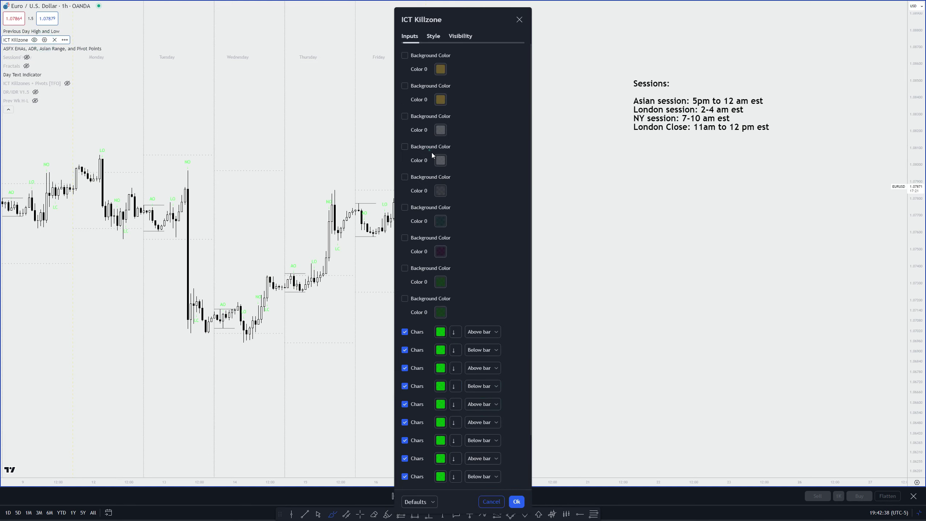
{"action": "left_click", "coordinate": [410, 36]}
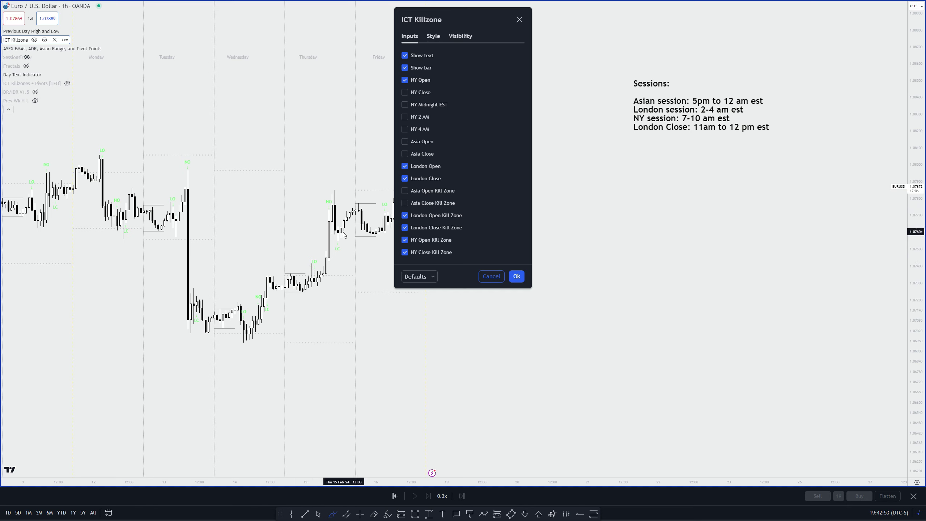
{"action": "left_click", "coordinate": [517, 277]}
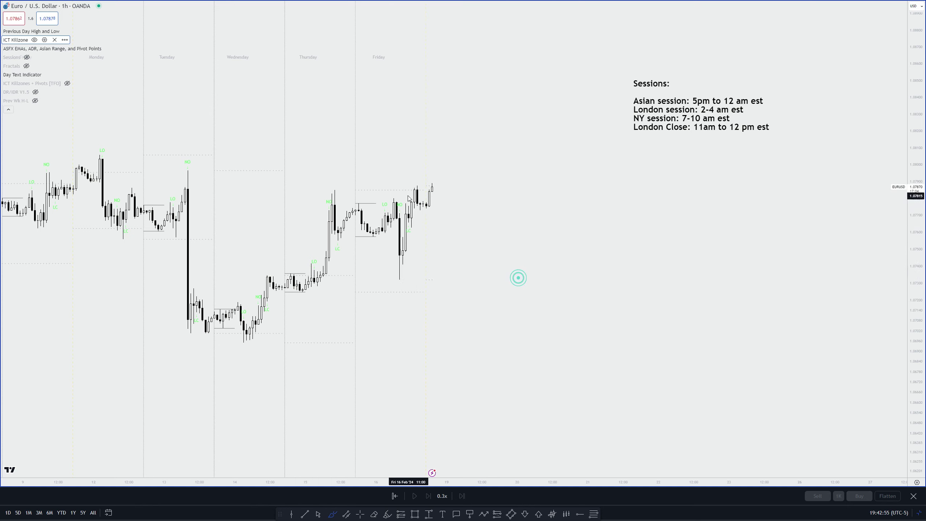
{"action": "scroll", "coordinate": [396, 210], "scroll_direction": "up", "scroll_amount": 1}
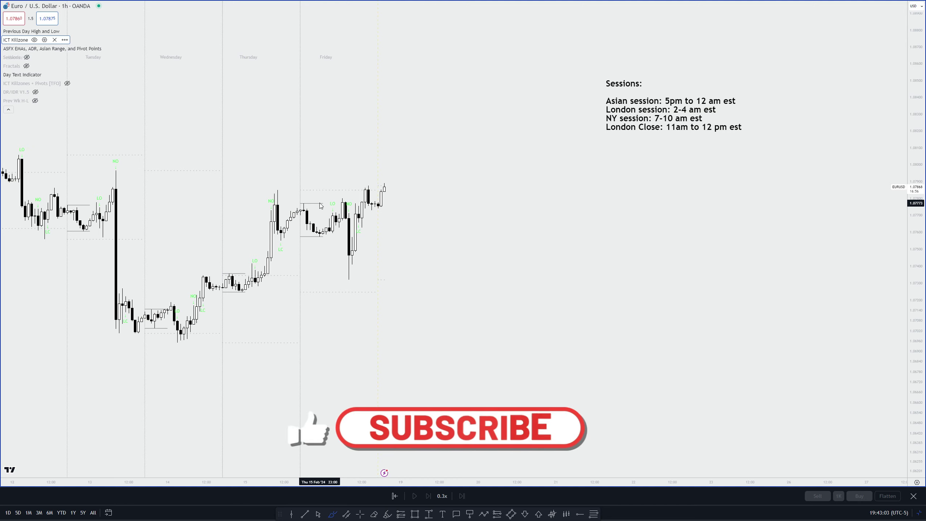
Step: Hide the indicator list so the Killzone labels and Sessions note show clearly
{"action": "left_click", "coordinate": [8, 109]}
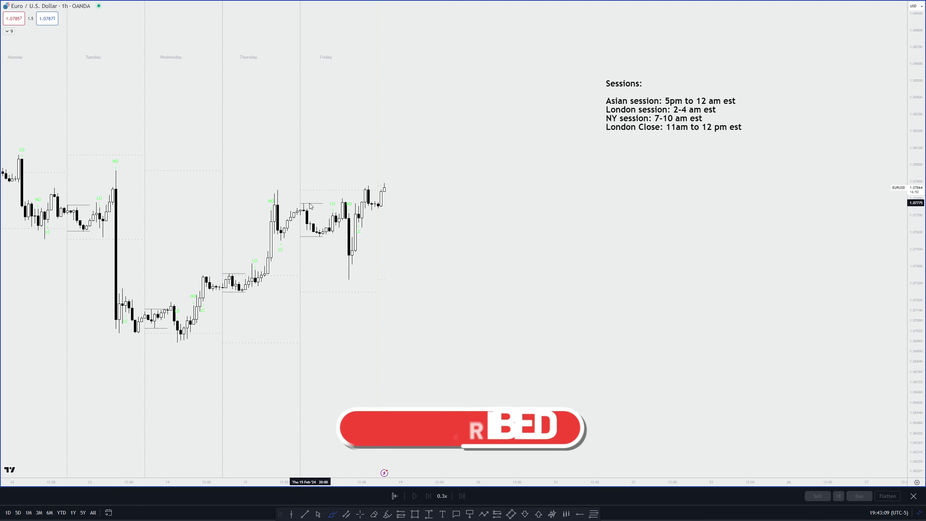
Step: Draw red marks around Friday's candles, including a curve and strokes below price action
{"action": "left_click", "coordinate": [332, 212]}
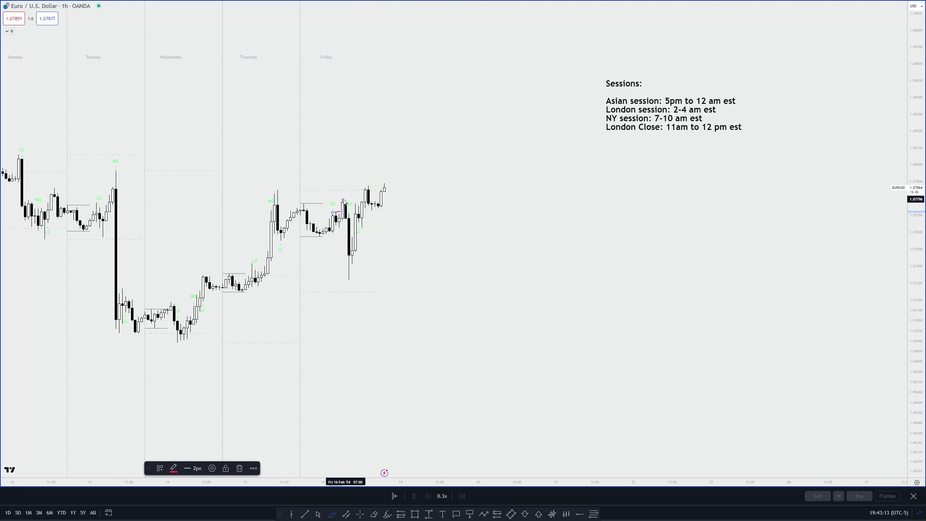
{"action": "left_click", "coordinate": [312, 197]}
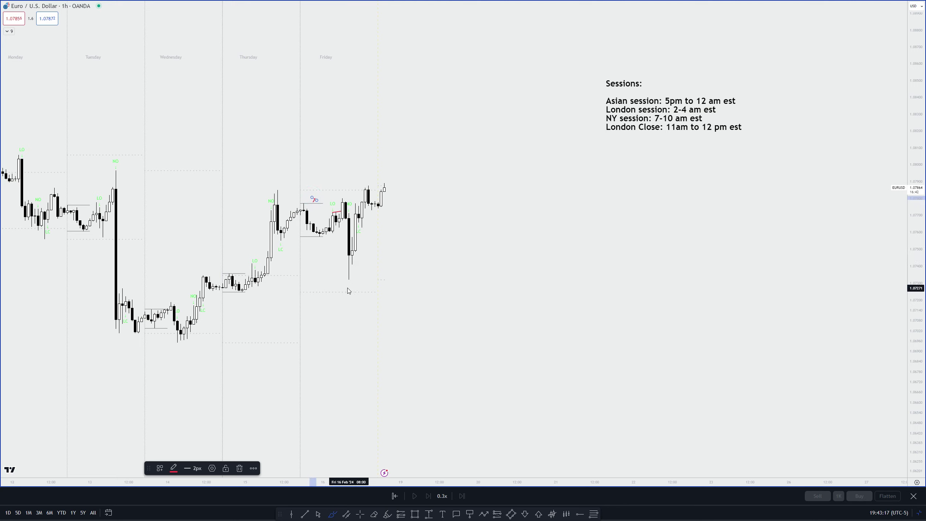
{"action": "left_click", "coordinate": [313, 241]}
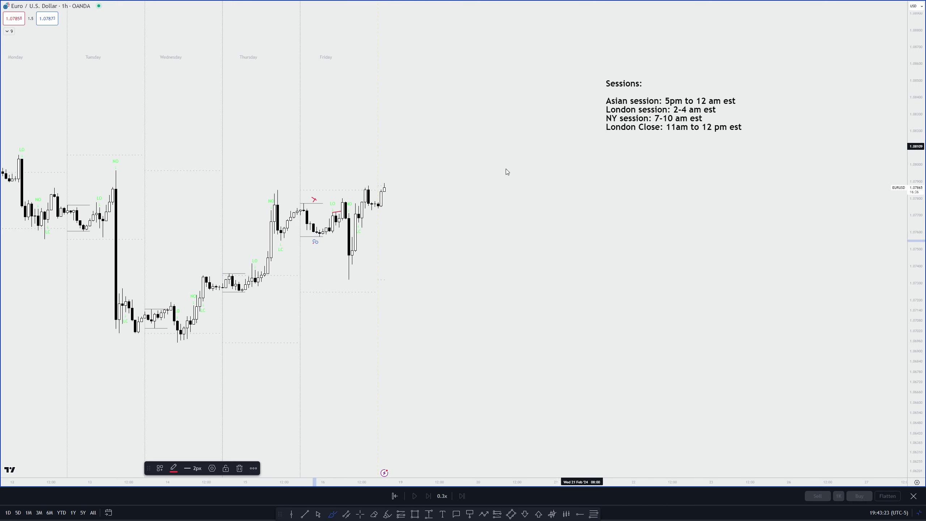
{"action": "left_click", "coordinate": [284, 240]}
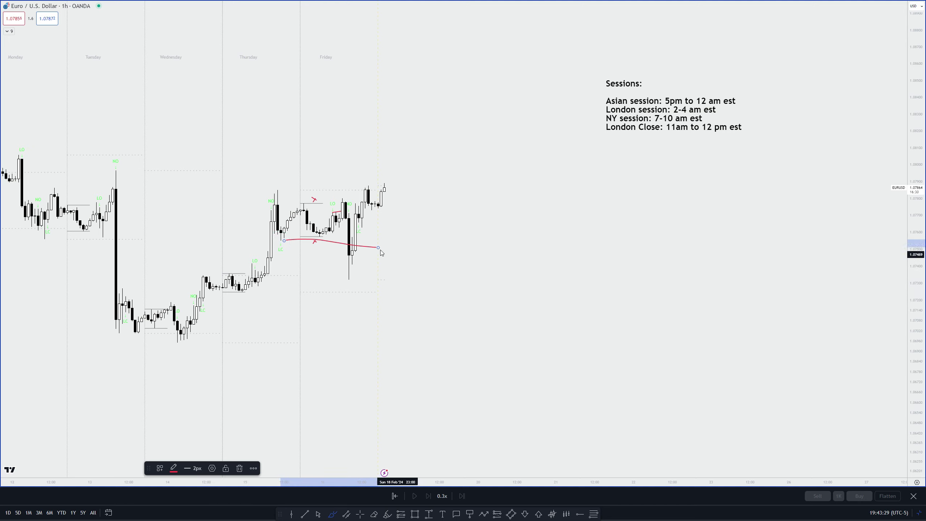
{"action": "mouse_move", "coordinate": [366, 268]}
{"action": "left_mouse_down"}
{"action": "mouse_move", "coordinate": [377, 243]}
{"action": "mouse_move", "coordinate": [383, 259]}
{"action": "left_mouse_up"}
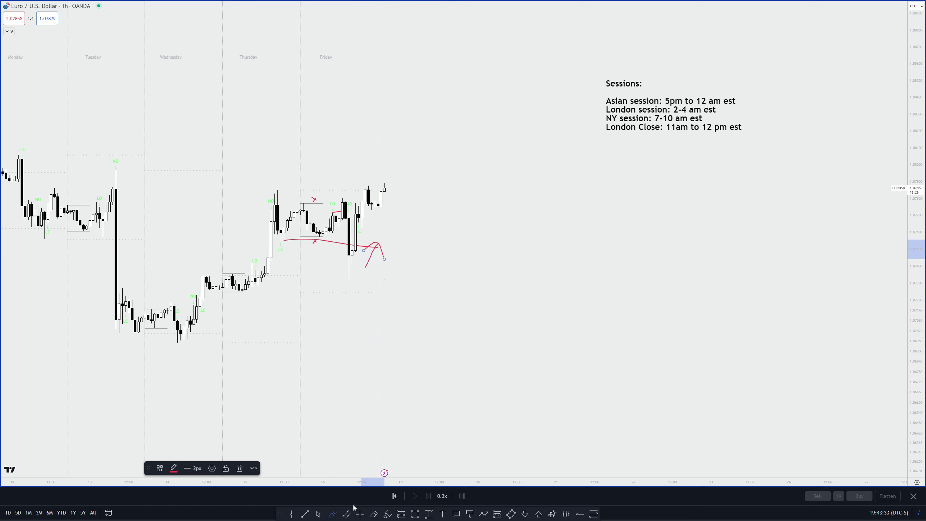
{"action": "left_click_drag", "start_coordinate": [296, 406], "coordinate": [390, 396]}
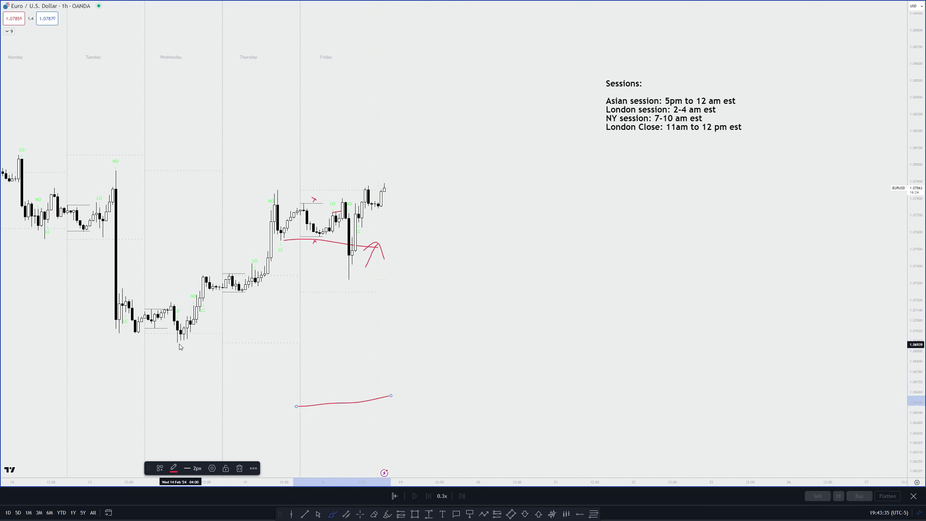
Step: Delete the stray red stroke below the candles
{"action": "left_click", "coordinate": [318, 514]}
{"action": "left_click_drag", "start_coordinate": [169, 381], "coordinate": [258, 381]}
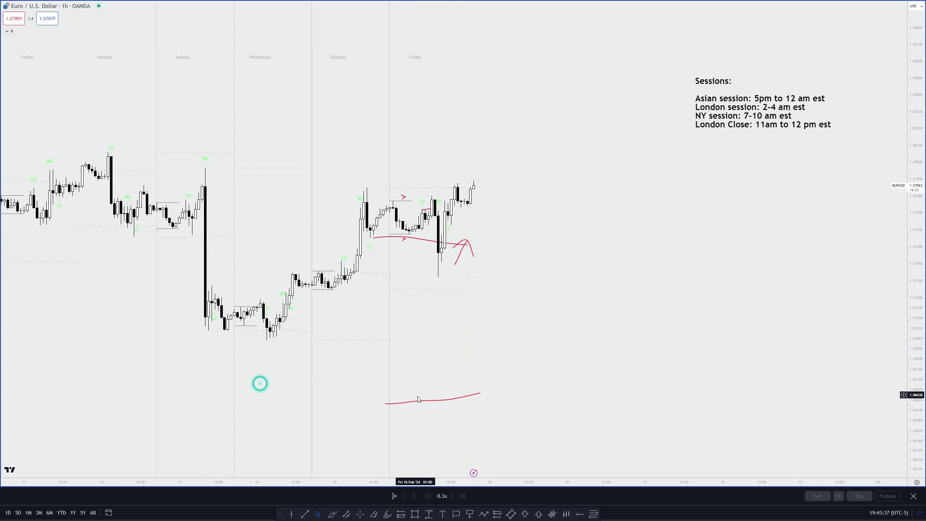
{"action": "left_click", "coordinate": [419, 403]}
{"action": "key", "text": "Delete"}
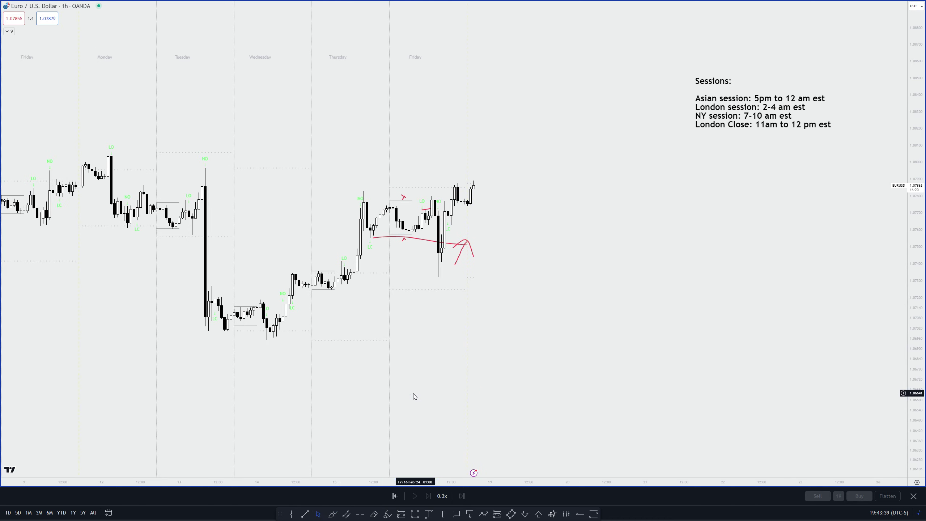
Step: Circle the Wednesday low, line the Tuesday lows, and add red arrows and arcs nearby
{"action": "left_click", "coordinate": [332, 515]}
{"action": "mouse_move", "coordinate": [280, 331]}
{"action": "left_mouse_down"}
{"action": "mouse_move", "coordinate": [282, 337]}
{"action": "mouse_move", "coordinate": [271, 330]}
{"action": "left_mouse_up"}
{"action": "mouse_move", "coordinate": [207, 330]}
{"action": "left_mouse_down"}
{"action": "mouse_move", "coordinate": [245, 330]}
{"action": "mouse_move", "coordinate": [231, 339]}
{"action": "left_mouse_up"}
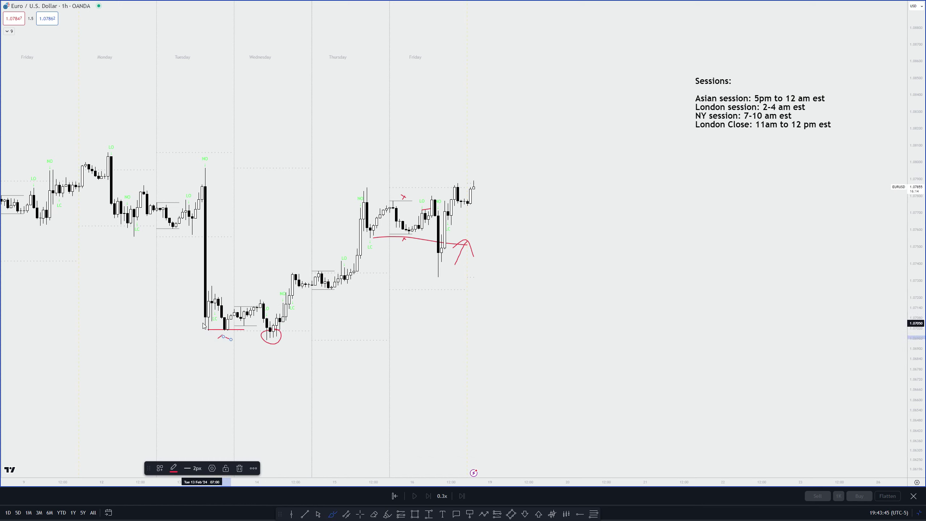
{"action": "mouse_move", "coordinate": [273, 311]}
{"action": "left_mouse_down"}
{"action": "mouse_move", "coordinate": [279, 287]}
{"action": "mouse_move", "coordinate": [285, 295]}
{"action": "left_mouse_up"}
{"action": "mouse_move", "coordinate": [352, 257]}
{"action": "left_mouse_down"}
{"action": "mouse_move", "coordinate": [335, 258]}
{"action": "mouse_move", "coordinate": [352, 270]}
{"action": "left_mouse_up"}
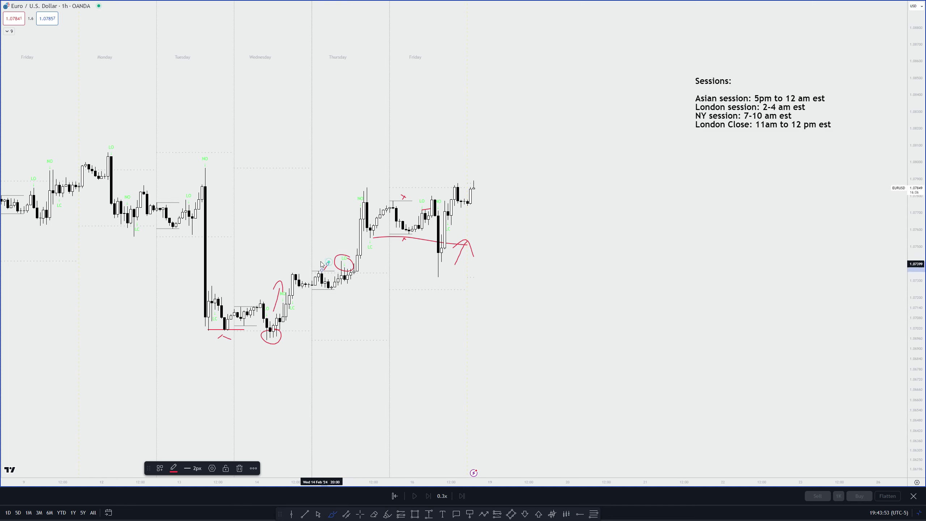
{"action": "left_click_drag", "start_coordinate": [323, 263], "coordinate": [332, 272]}
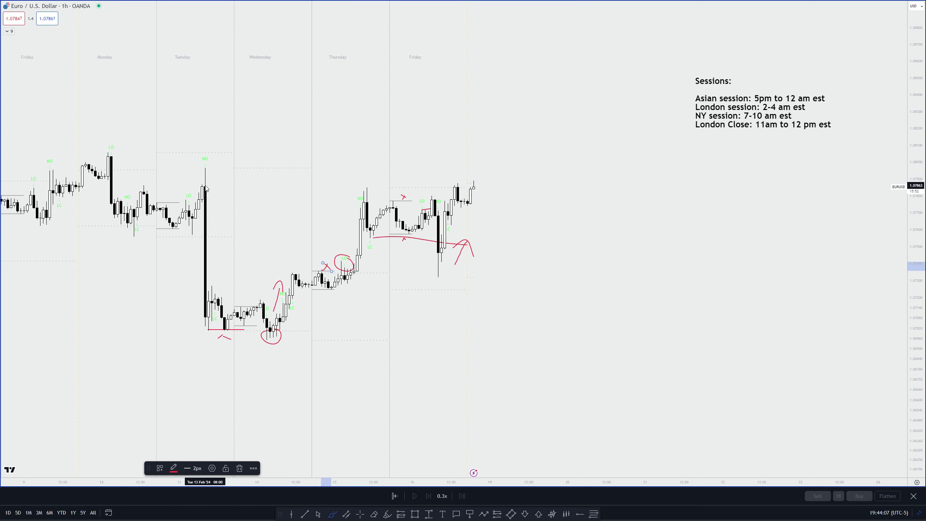
{"action": "left_click_drag", "start_coordinate": [178, 201], "coordinate": [182, 201]}
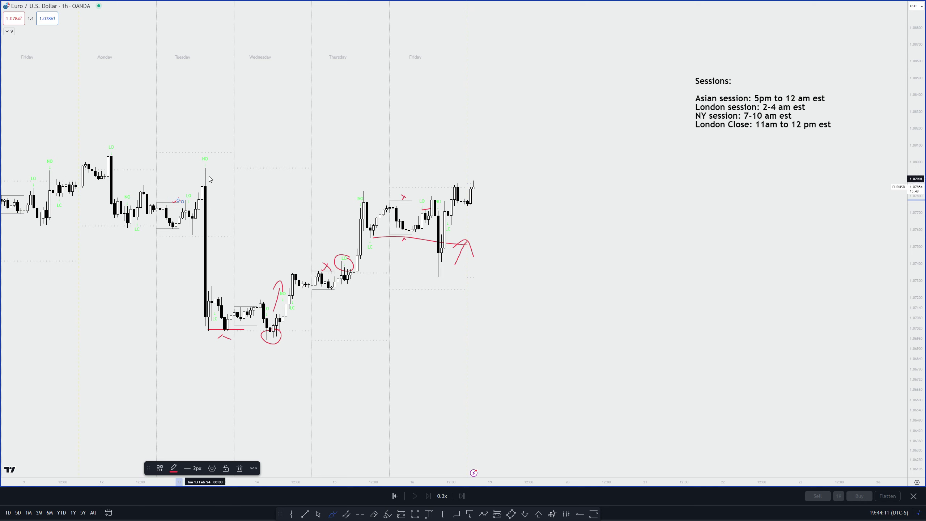
{"action": "mouse_move", "coordinate": [228, 205]}
{"action": "left_mouse_down"}
{"action": "mouse_move", "coordinate": [239, 228]}
{"action": "mouse_move", "coordinate": [241, 219]}
{"action": "left_mouse_up"}
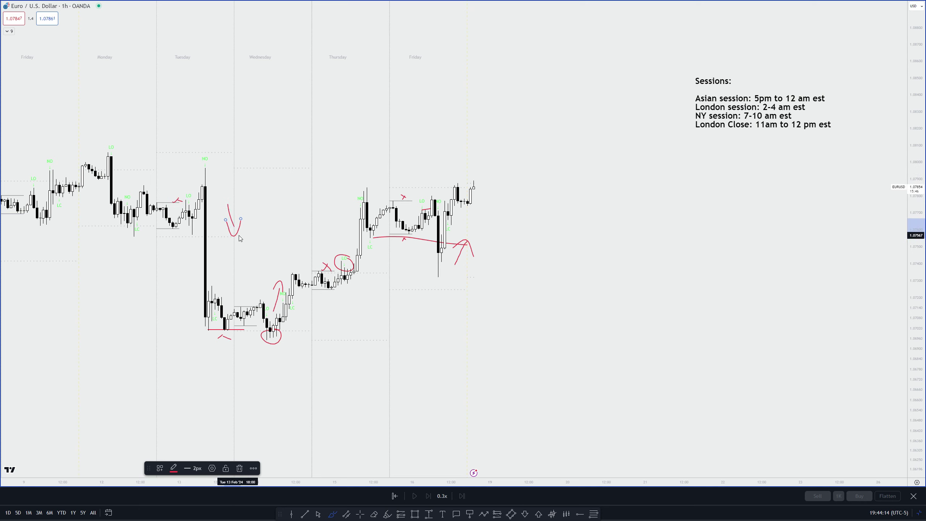
Step: Mark the Monday low and candles, draw two lines at the LO high and one under Wednesday's lows
{"action": "scroll", "coordinate": [210, 228], "scroll_direction": "down", "scroll_amount": 1}
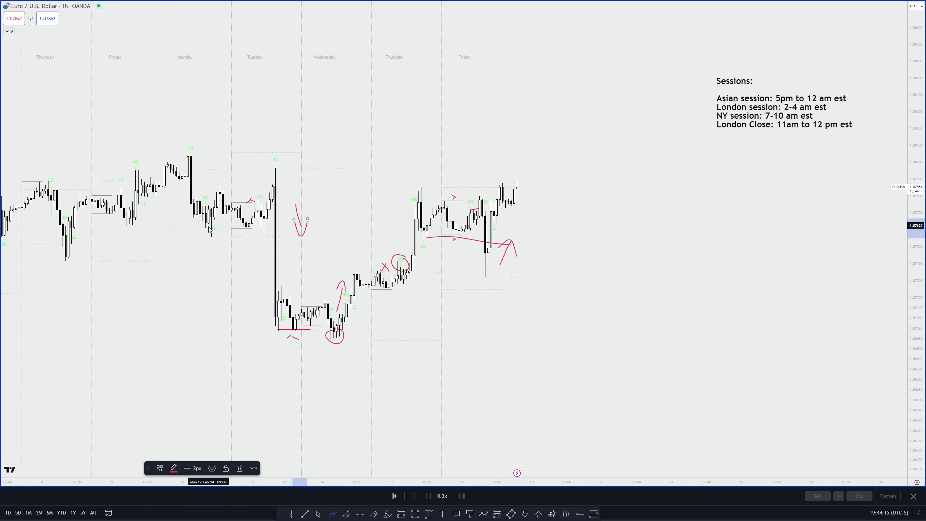
{"action": "left_click_drag", "start_coordinate": [213, 227], "coordinate": [200, 234]}
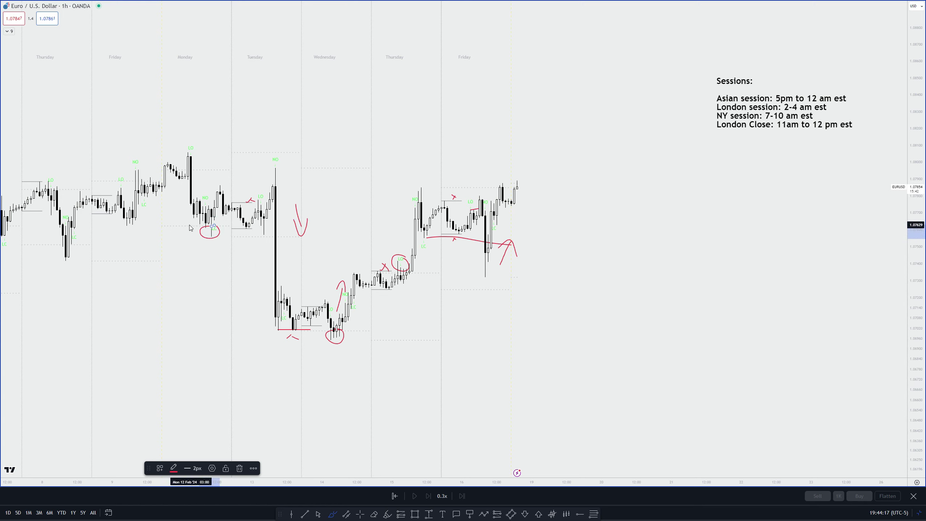
{"action": "left_click_drag", "start_coordinate": [167, 230], "coordinate": [180, 229]}
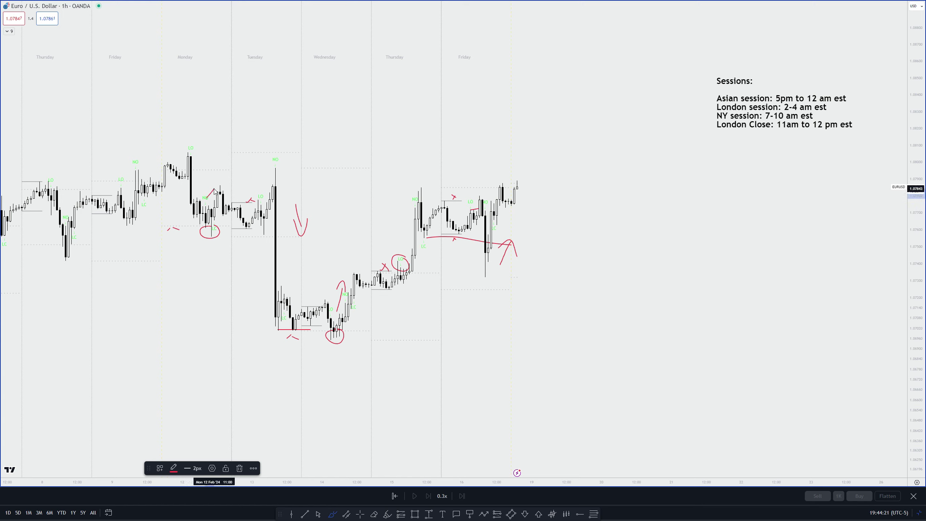
{"action": "left_click_drag", "start_coordinate": [206, 198], "coordinate": [224, 193]}
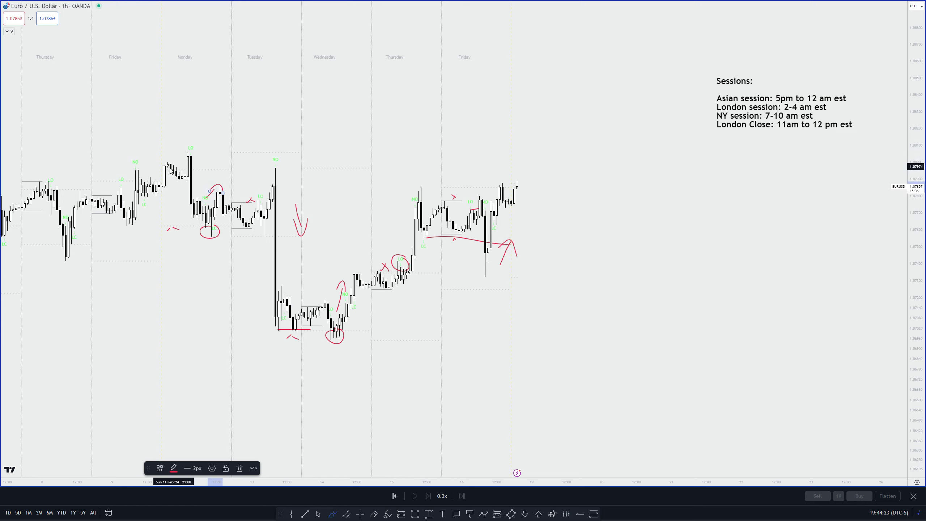
{"action": "left_click_drag", "start_coordinate": [167, 162], "coordinate": [190, 158]}
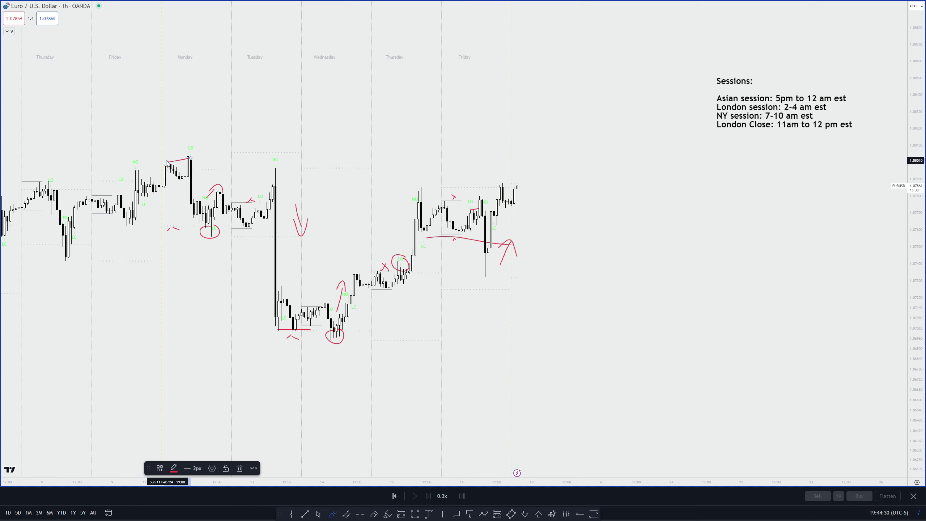
{"action": "mouse_move", "coordinate": [144, 170]}
{"action": "left_mouse_down"}
{"action": "mouse_move", "coordinate": [205, 161]}
{"action": "mouse_move", "coordinate": [196, 140]}
{"action": "mouse_move", "coordinate": [219, 160]}
{"action": "left_mouse_up"}
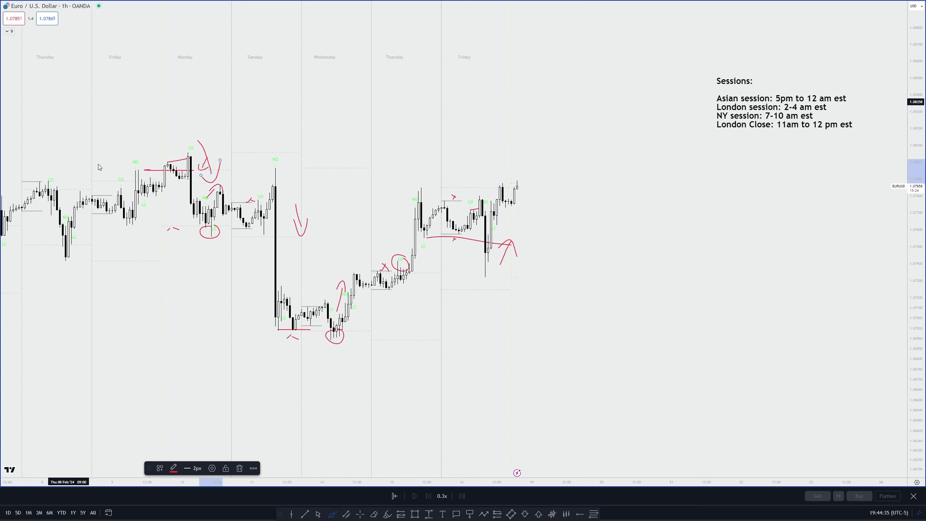
{"action": "left_click_drag", "start_coordinate": [260, 339], "coordinate": [386, 337]}
Step: Add red marks at the Monday high, Thursday low and high, and under the earlier swing low
{"action": "left_click", "coordinate": [333, 514]}
{"action": "scroll", "coordinate": [245, 315], "scroll_direction": "down", "scroll_amount": 3}
{"action": "mouse_move", "coordinate": [213, 244]}
{"action": "left_mouse_down"}
{"action": "mouse_move", "coordinate": [246, 242]}
{"action": "mouse_move", "coordinate": [228, 240]}
{"action": "left_mouse_up"}
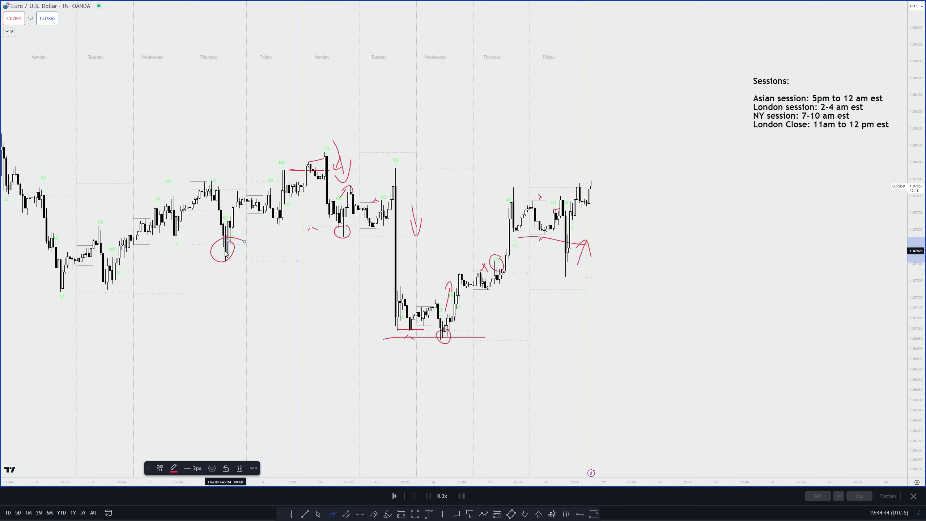
{"action": "left_click_drag", "start_coordinate": [238, 225], "coordinate": [247, 221]}
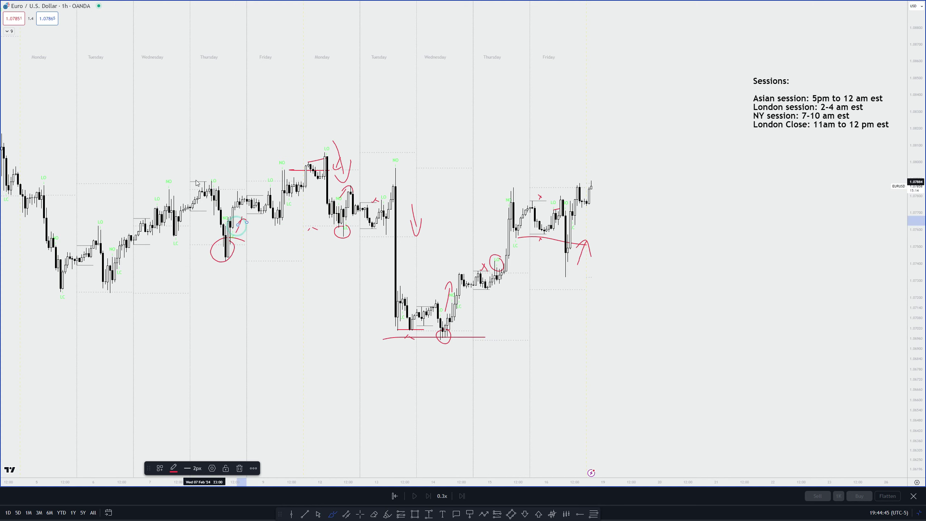
{"action": "mouse_move", "coordinate": [204, 182]}
{"action": "left_mouse_down"}
{"action": "mouse_move", "coordinate": [213, 175]}
{"action": "mouse_move", "coordinate": [170, 189]}
{"action": "mouse_move", "coordinate": [213, 218]}
{"action": "left_mouse_up"}
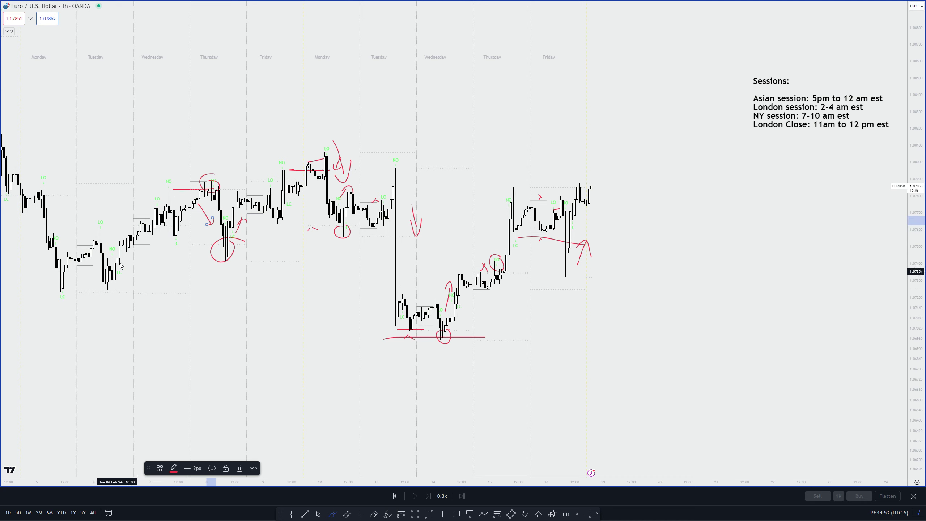
{"action": "mouse_move", "coordinate": [59, 290]}
{"action": "left_mouse_down"}
{"action": "mouse_move", "coordinate": [110, 290]}
{"action": "mouse_move", "coordinate": [60, 297]}
{"action": "mouse_move", "coordinate": [143, 259]}
{"action": "left_mouse_up"}
{"action": "scroll", "coordinate": [142, 264], "scroll_direction": "down", "scroll_amount": 2}
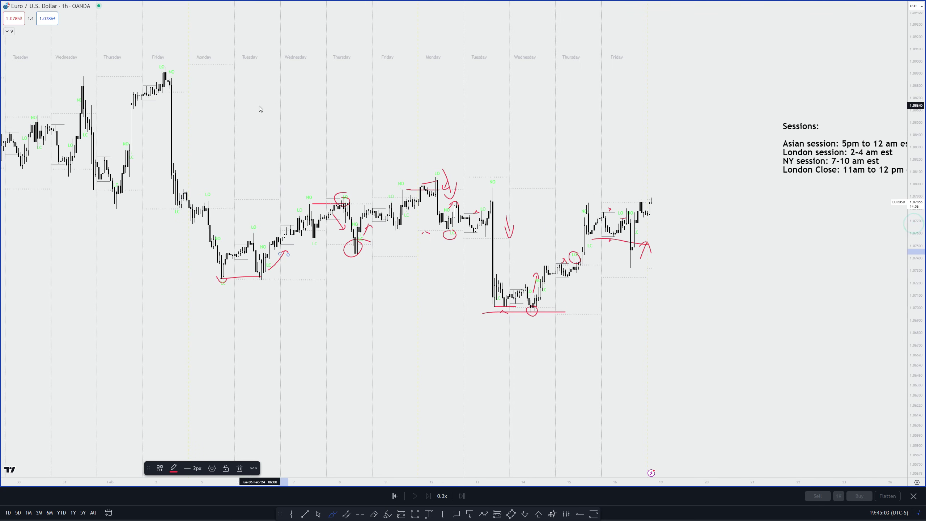
{"action": "left_click", "coordinate": [386, 515]}
Step: Highlight the Friday top in grey and circle the Thursday and Wednesday lows
{"action": "mouse_move", "coordinate": [130, 77]}
{"action": "left_mouse_down"}
{"action": "mouse_move", "coordinate": [176, 79]}
{"action": "mouse_move", "coordinate": [213, 114]}
{"action": "mouse_move", "coordinate": [217, 96]}
{"action": "left_mouse_up"}
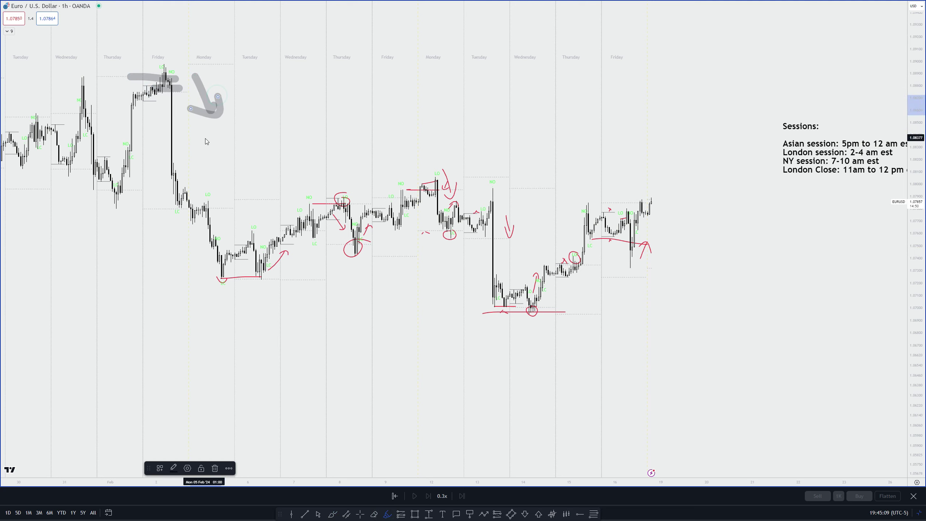
{"action": "mouse_move", "coordinate": [115, 182]}
{"action": "left_mouse_down"}
{"action": "mouse_move", "coordinate": [103, 200]}
{"action": "mouse_move", "coordinate": [126, 184]}
{"action": "mouse_move", "coordinate": [121, 138]}
{"action": "left_mouse_up"}
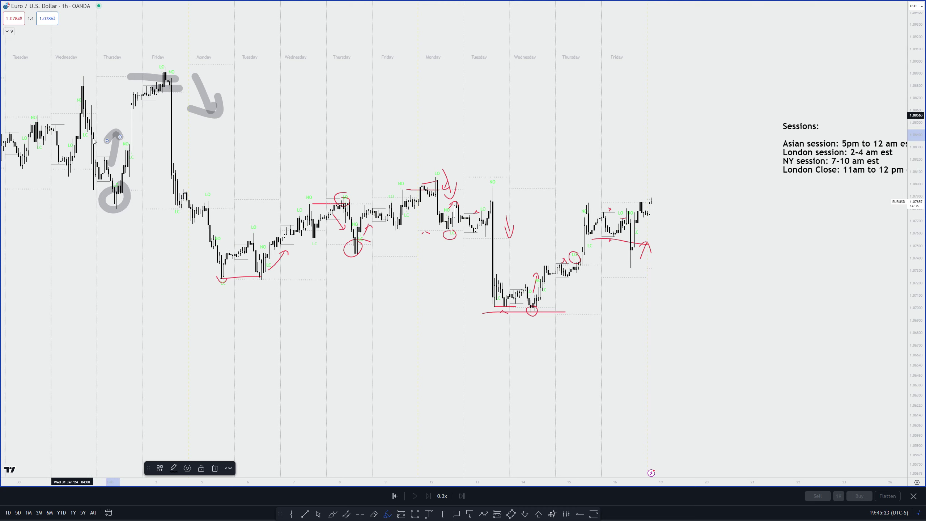
{"action": "scroll", "coordinate": [81, 149], "scroll_direction": "down", "scroll_amount": 2}
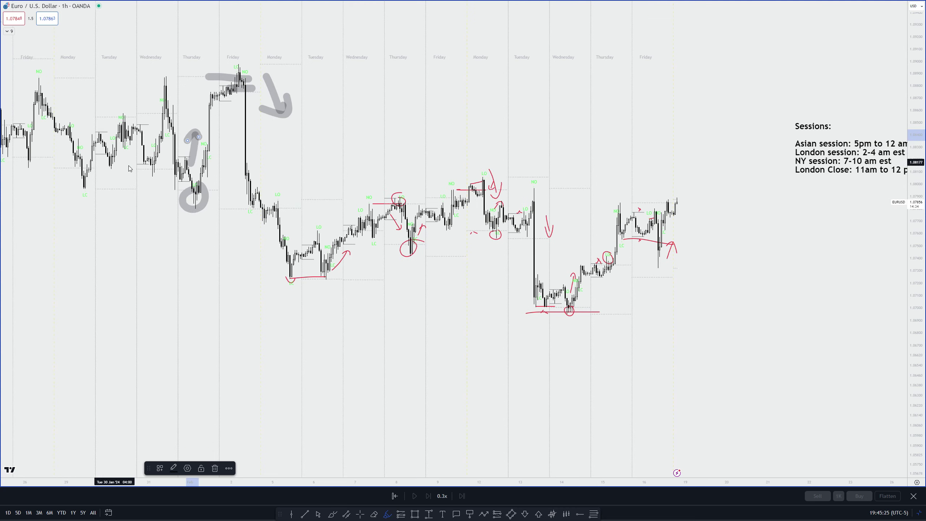
{"action": "mouse_move", "coordinate": [156, 169]}
{"action": "left_mouse_down"}
{"action": "mouse_move", "coordinate": [163, 173]}
{"action": "mouse_move", "coordinate": [154, 169]}
{"action": "left_mouse_up"}
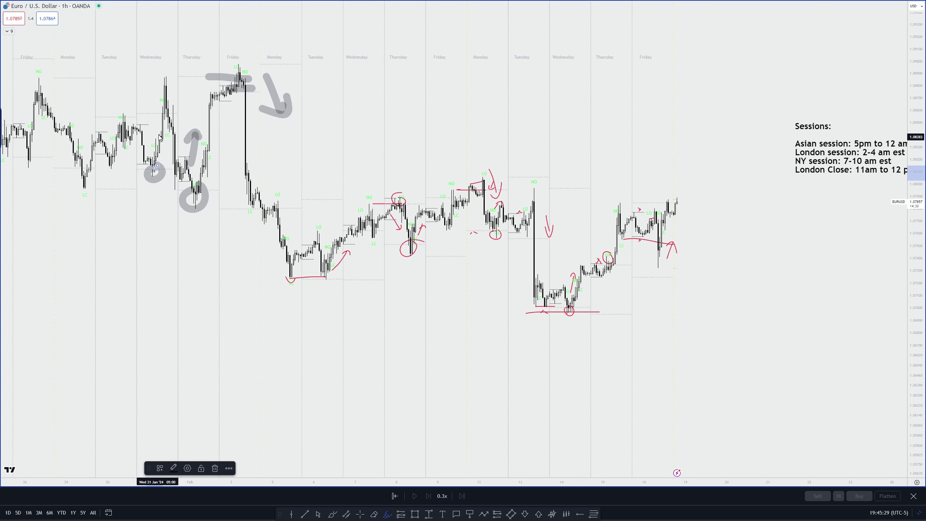
Step: Add a short grey mark by the Wednesday high and delete a stray long grey stroke
{"action": "left_click_drag", "start_coordinate": [140, 116], "coordinate": [151, 125]}
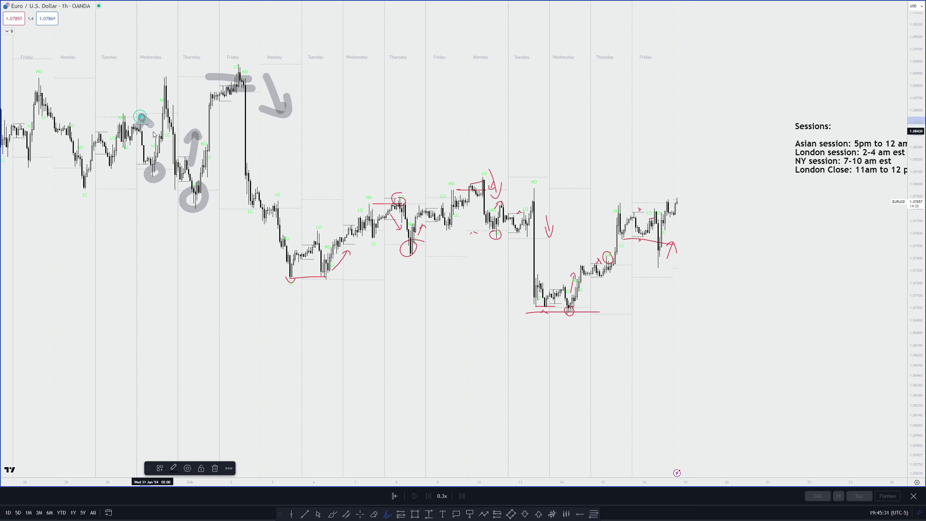
{"action": "left_click", "coordinate": [139, 116]}
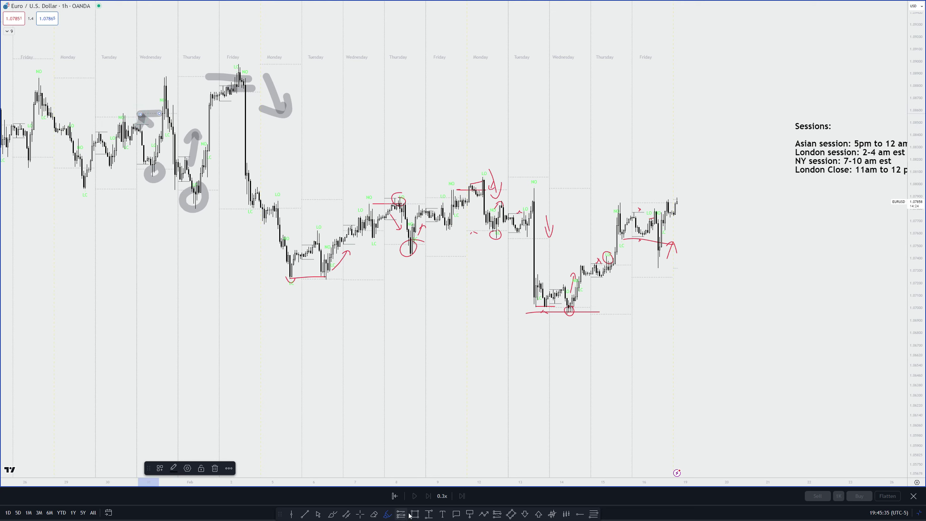
{"action": "left_click_drag", "start_coordinate": [219, 289], "coordinate": [461, 346]}
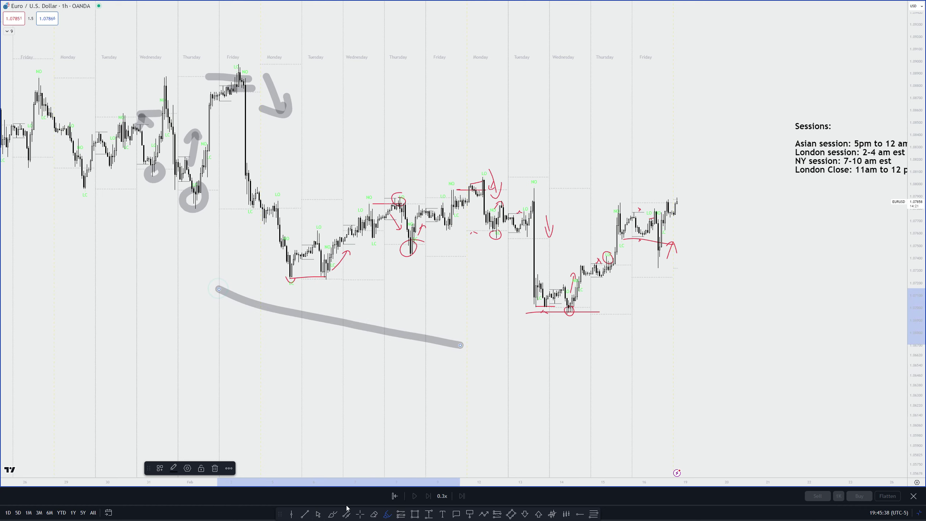
{"action": "left_click", "coordinate": [215, 469]}
{"action": "left_click", "coordinate": [322, 514]}
{"action": "left_click_drag", "start_coordinate": [198, 304], "coordinate": [495, 373]}
{"action": "scroll", "coordinate": [309, 235], "scroll_direction": "up", "scroll_amount": 3}
{"action": "mouse_move", "coordinate": [281, 225]}
{"action": "left_mouse_down"}
{"action": "mouse_move", "coordinate": [319, 233]}
{"action": "mouse_move", "coordinate": [260, 235]}
{"action": "left_mouse_up"}
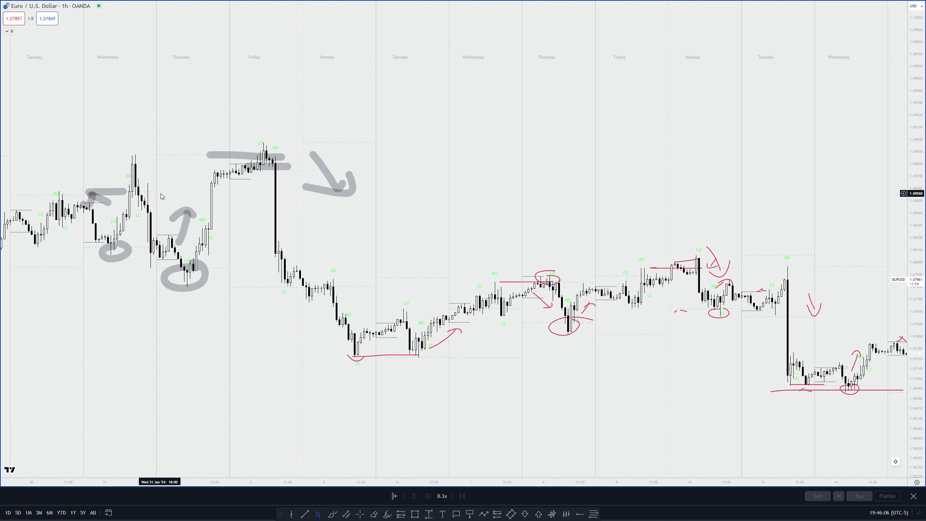
Step: Pan toward recent candles, then type w to switch EUR/USD to the 1W interval
{"action": "left_click_drag", "start_coordinate": [495, 207], "coordinate": [109, 135]}
{"action": "left_click_drag", "start_coordinate": [356, 162], "coordinate": [404, 161]}
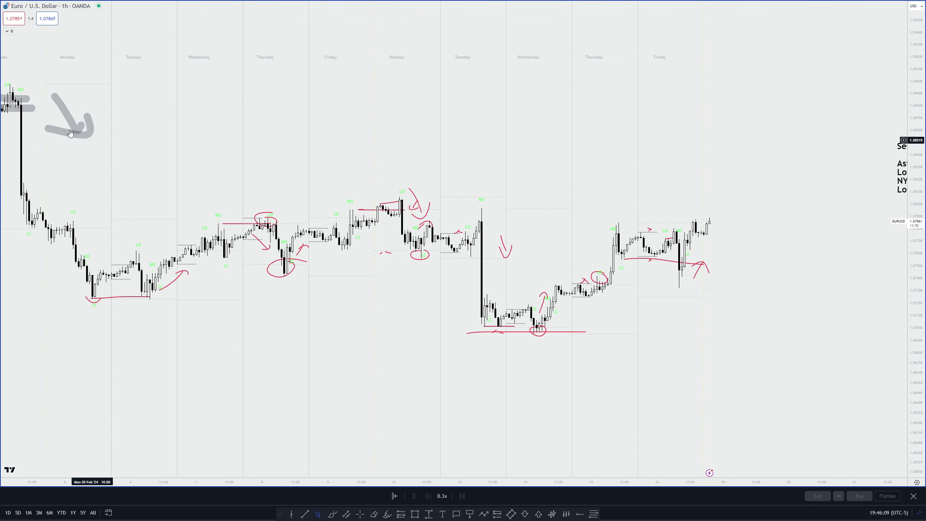
{"action": "left_click", "coordinate": [147, 298]}
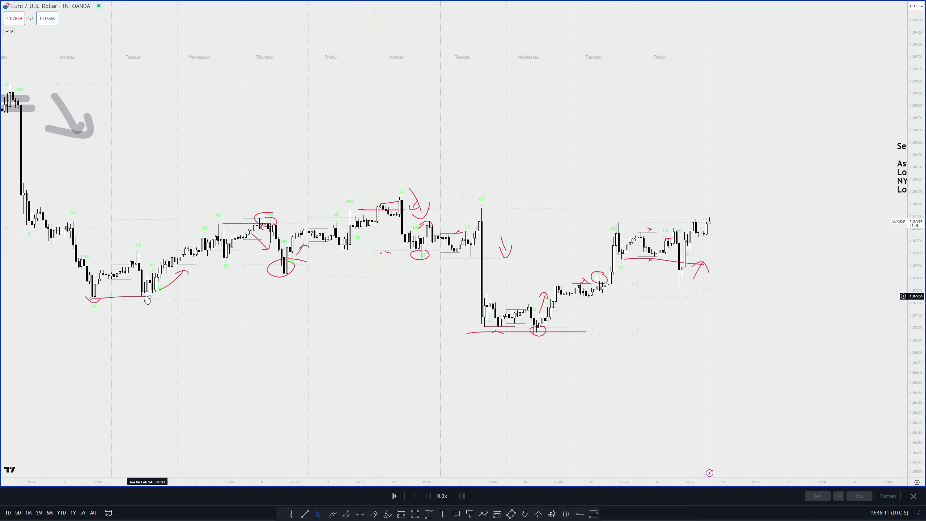
{"action": "left_click", "coordinate": [334, 143]}
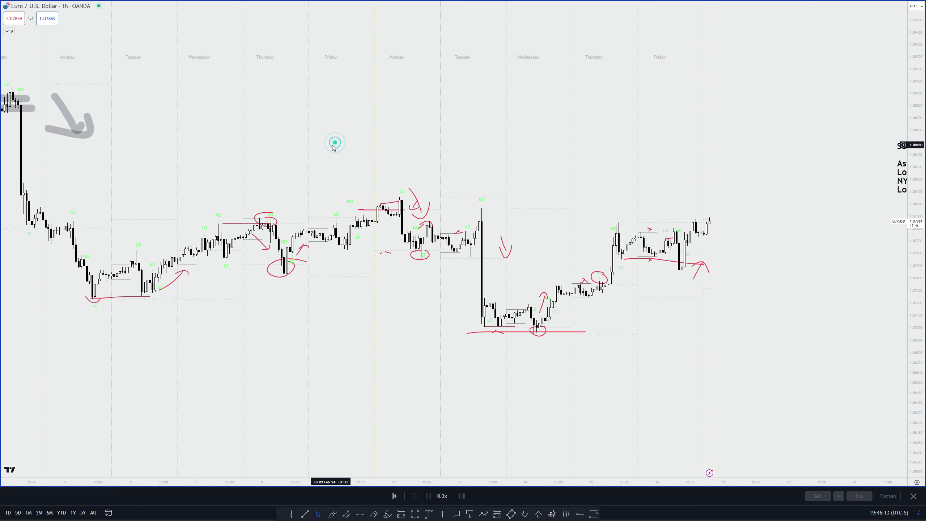
{"action": "type", "text": "w"}
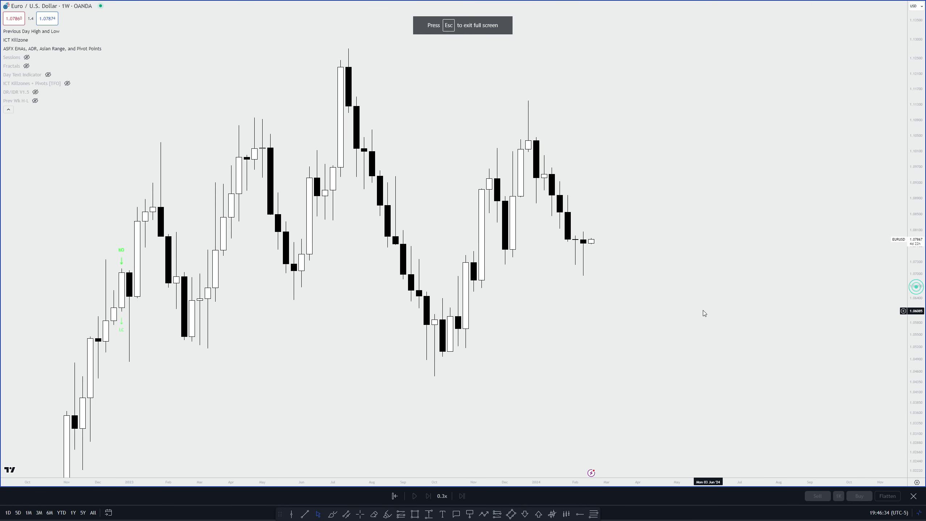
{"action": "left_click_drag", "start_coordinate": [688, 323], "coordinate": [566, 340]}
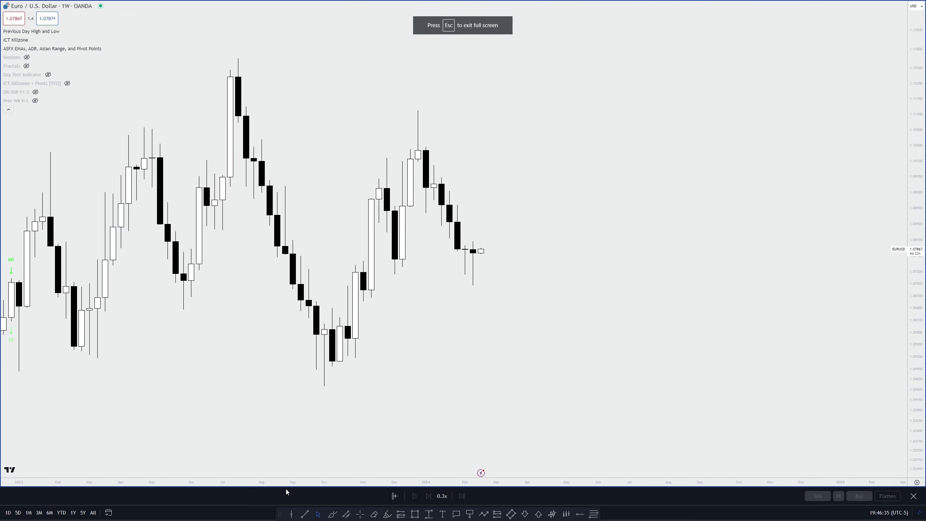
Step: Measure the price drop of the latest weekly candles, then dismiss the measurement
{"action": "left_click", "coordinate": [429, 514]}
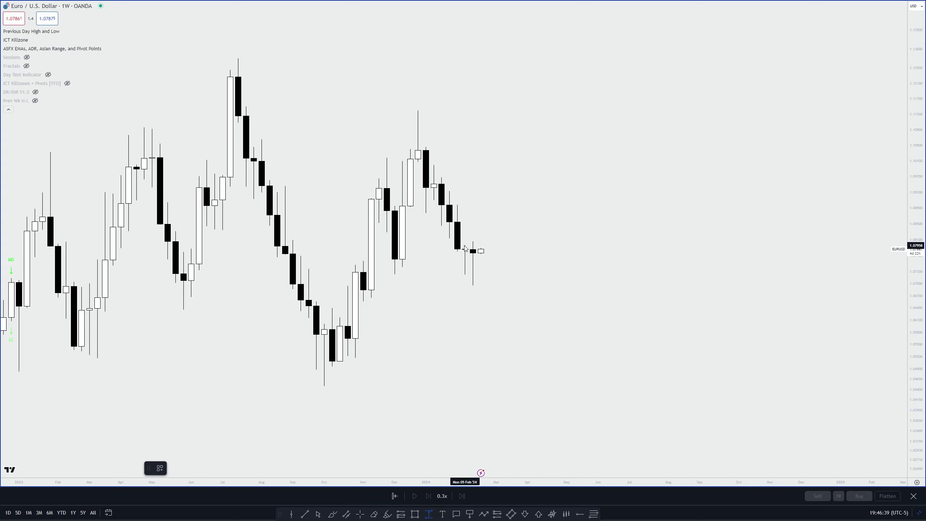
{"action": "mouse_move", "coordinate": [473, 242]}
{"action": "left_mouse_down"}
{"action": "mouse_move", "coordinate": [475, 283]}
{"action": "mouse_move", "coordinate": [495, 282]}
{"action": "left_mouse_up"}
{"action": "left_click", "coordinate": [494, 281]}
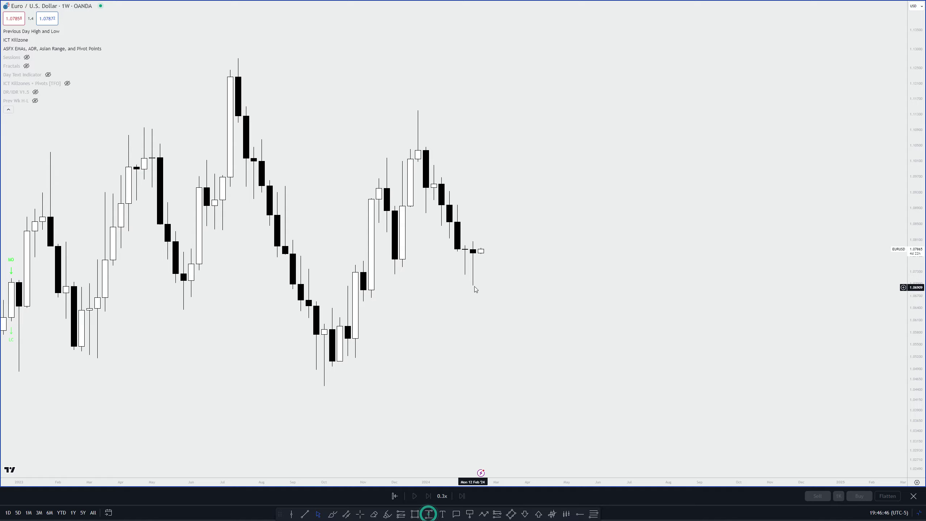
Step: Zoom into the weekly candles and start a price-range measurement at the December 2023 high
{"action": "scroll", "coordinate": [494, 265], "scroll_direction": "up", "scroll_amount": 1}
{"action": "scroll", "coordinate": [689, 269], "scroll_direction": "up", "scroll_amount": 2}
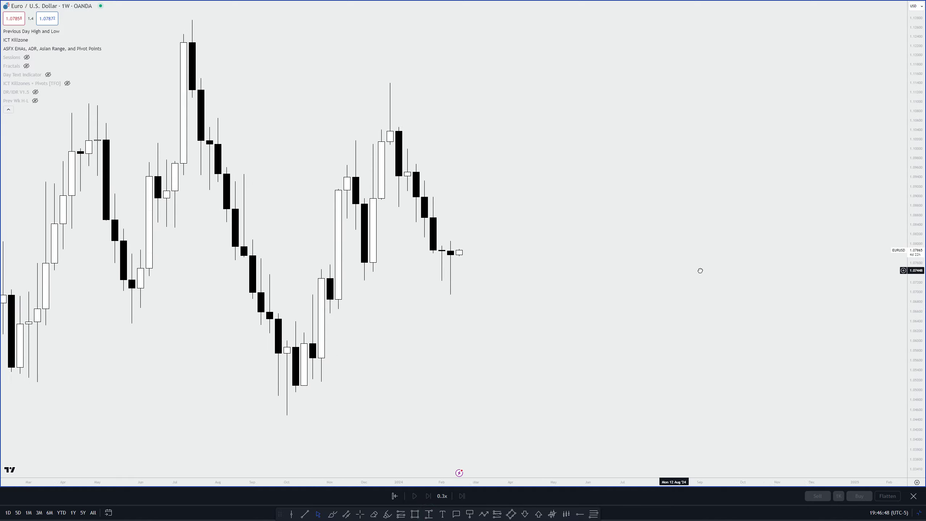
{"action": "left_click", "coordinate": [645, 269]}
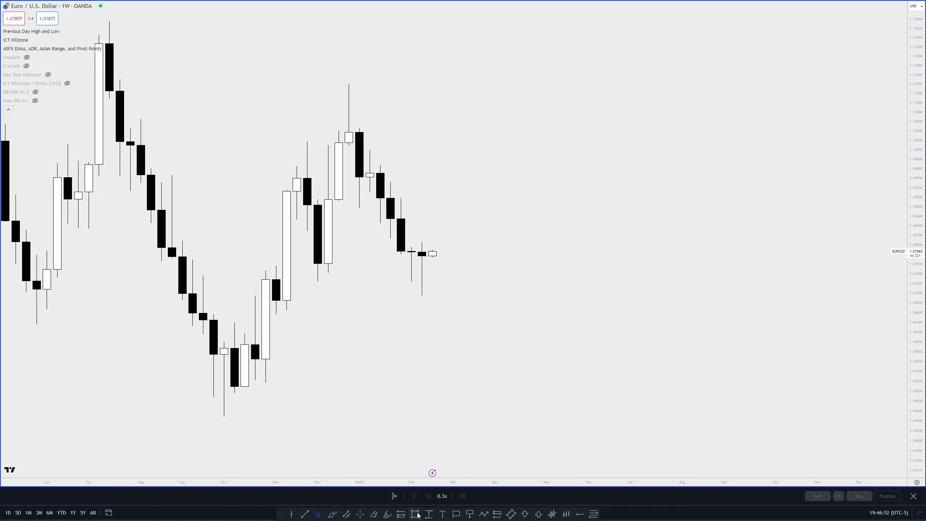
{"action": "left_click", "coordinate": [429, 514]}
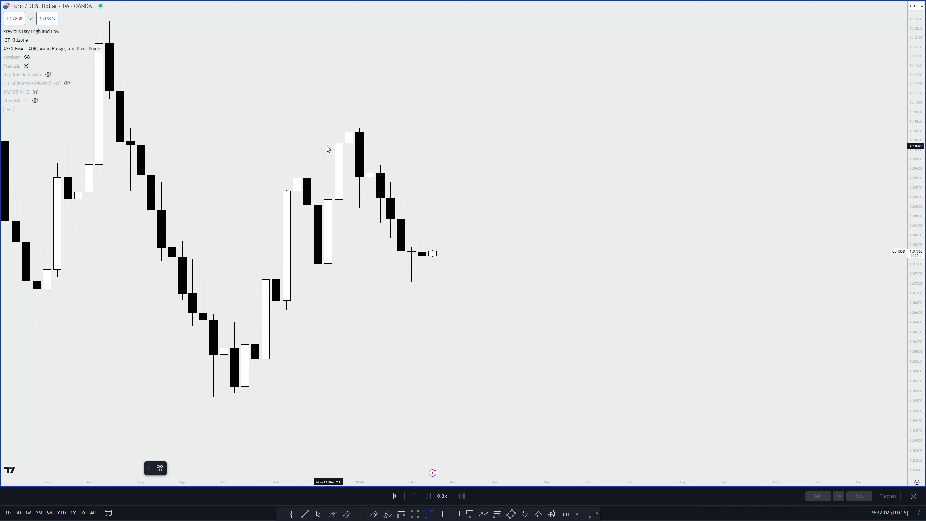
{"action": "left_click", "coordinate": [339, 131]}
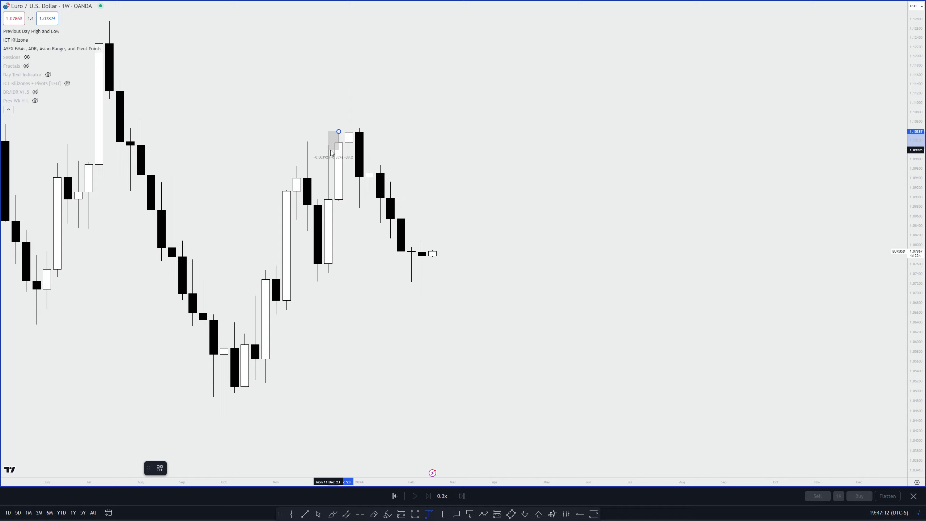
Step: Draw a horizontal trend line along the October 2023 weekly wick low
{"action": "left_click_drag", "start_coordinate": [351, 243], "coordinate": [544, 248]}
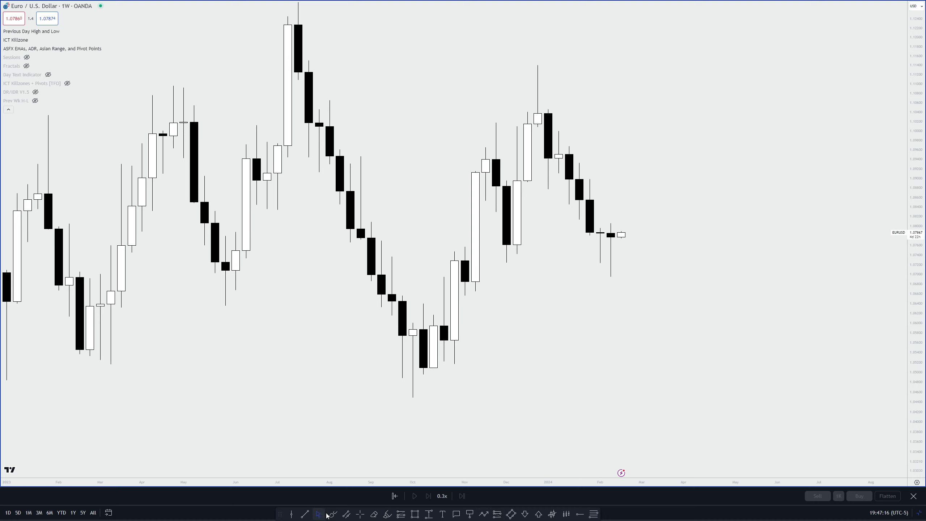
{"action": "left_click", "coordinate": [309, 516]}
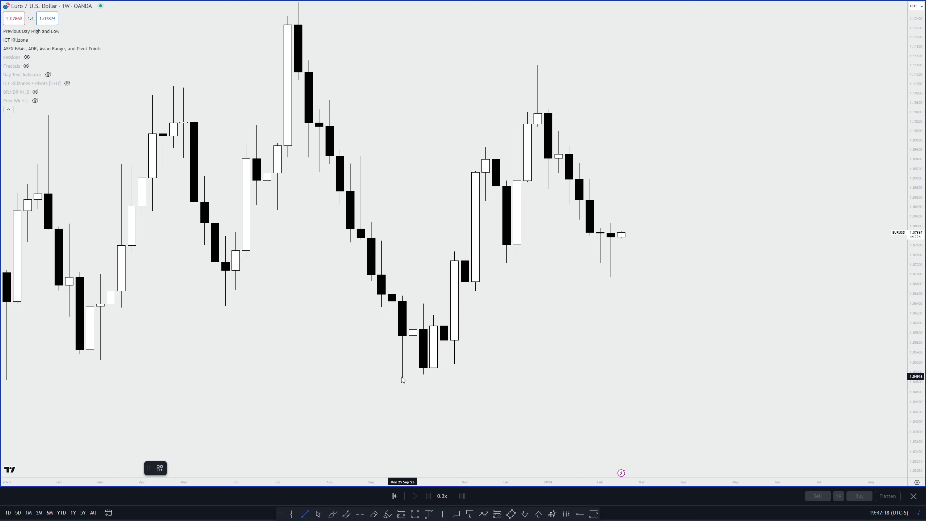
{"action": "left_click_drag", "start_coordinate": [403, 379], "coordinate": [449, 382]}
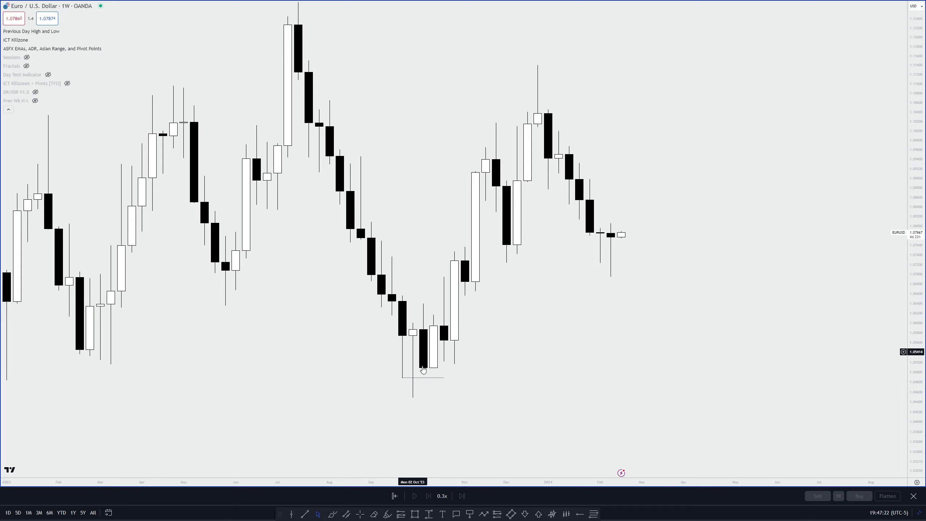
Step: Duplicate that line up to the candle tops and clear the leftover candle markers
{"action": "left_click", "coordinate": [423, 378]}
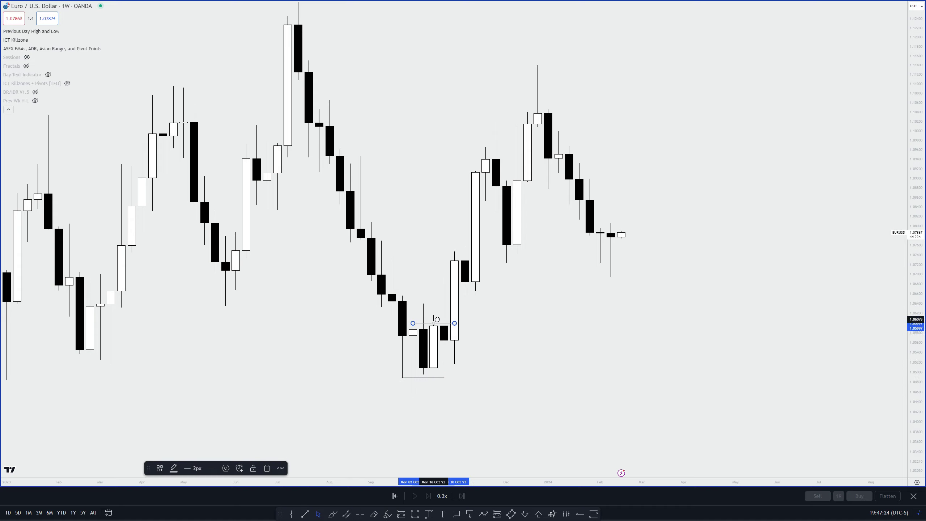
{"action": "left_click_drag", "start_coordinate": [423, 378], "coordinate": [420, 326]}
{"action": "key", "text": "Escape"}
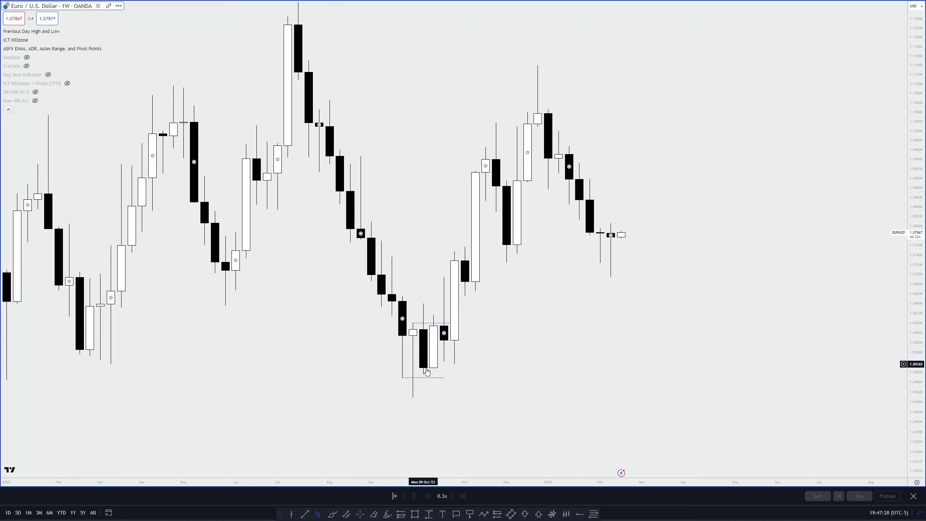
{"action": "left_click", "coordinate": [406, 316]}
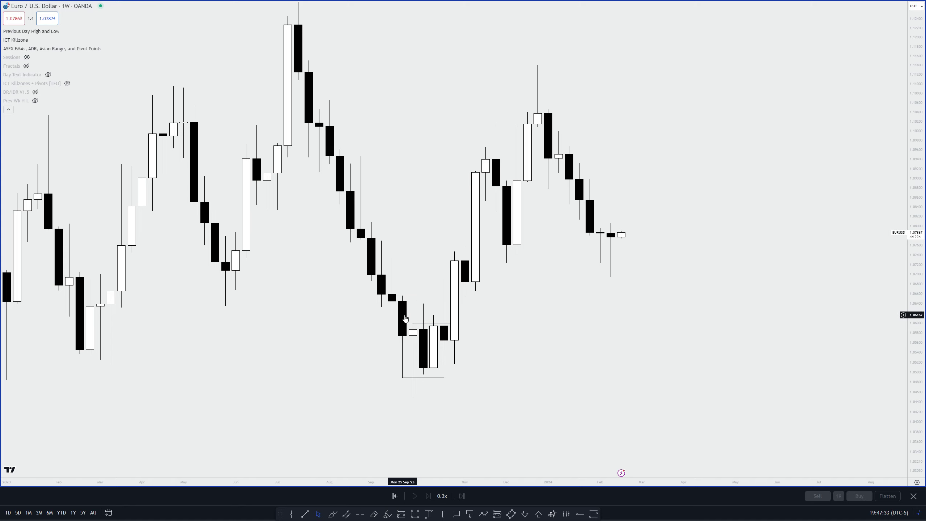